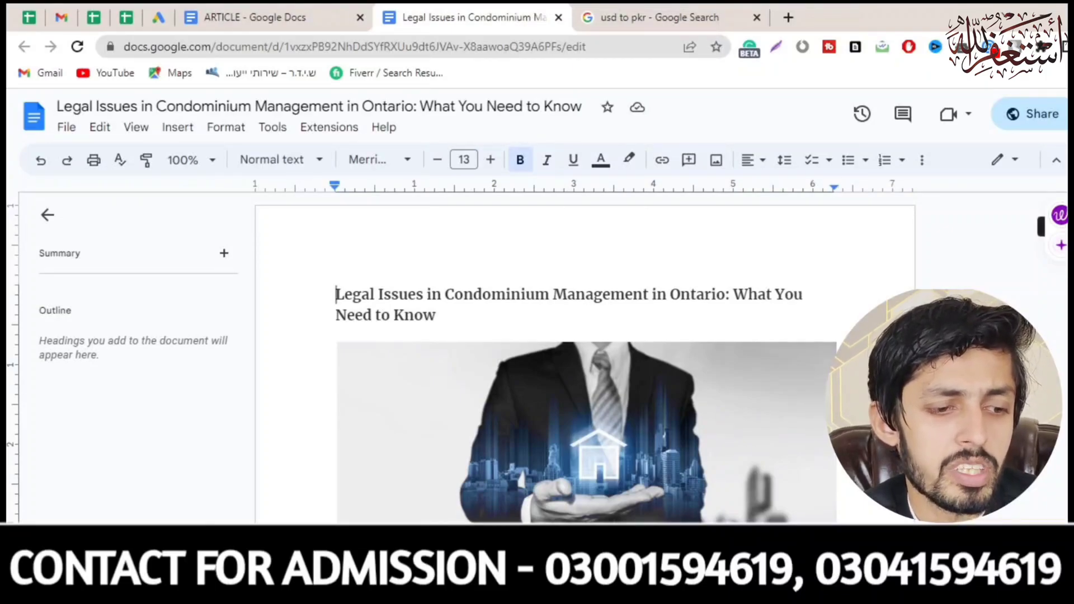
Copy the website address themesnap.com from the ARTICLE document.
scroll(584, 358, down, 15)
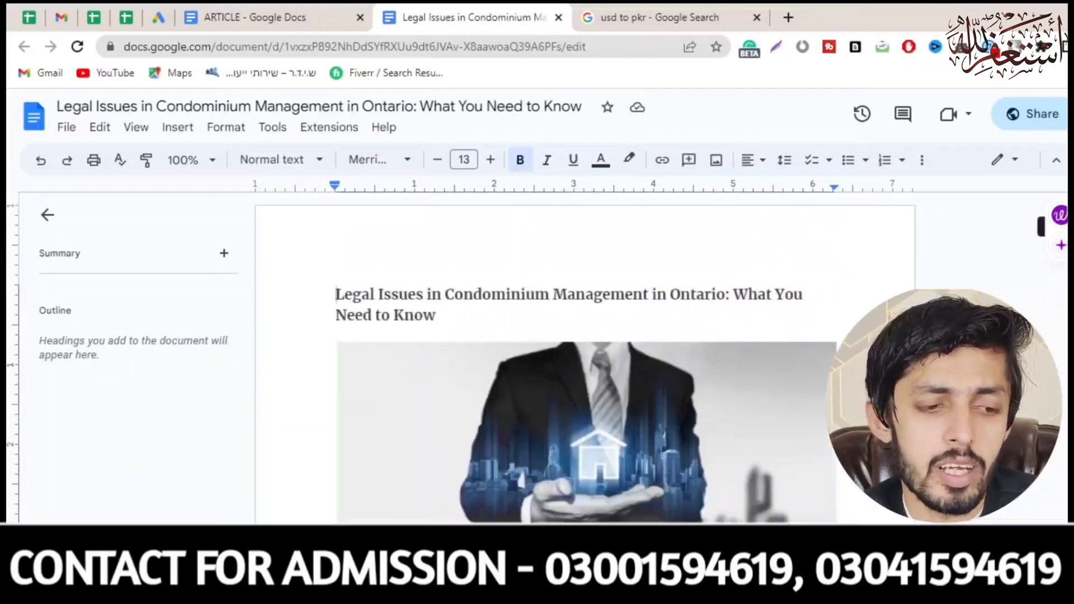
click(273, 14)
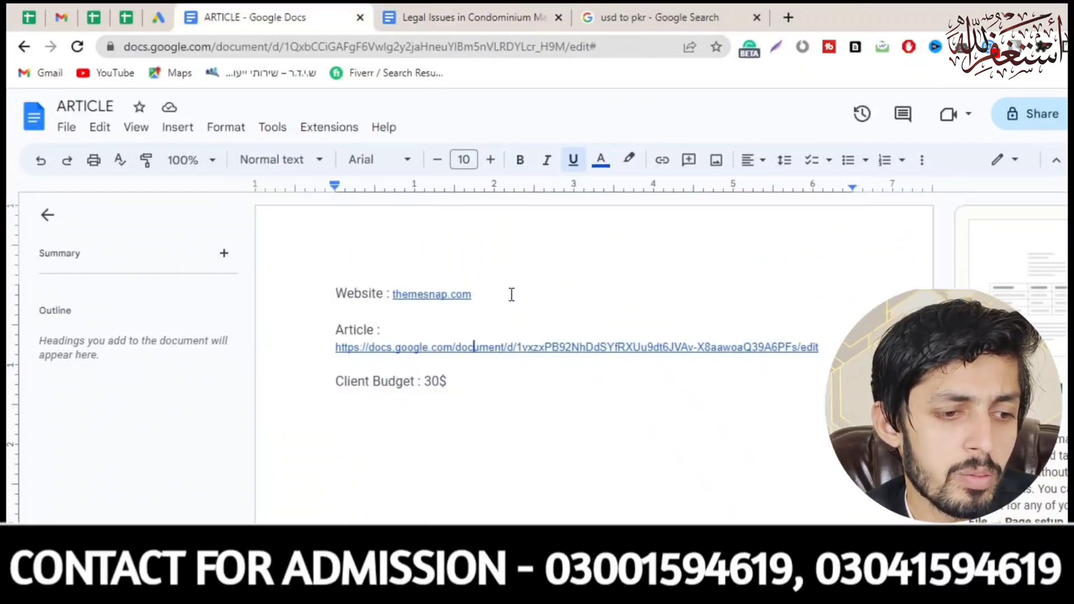
click(470, 294)
drag(471, 294, 395, 297)
key(ctrl+c)
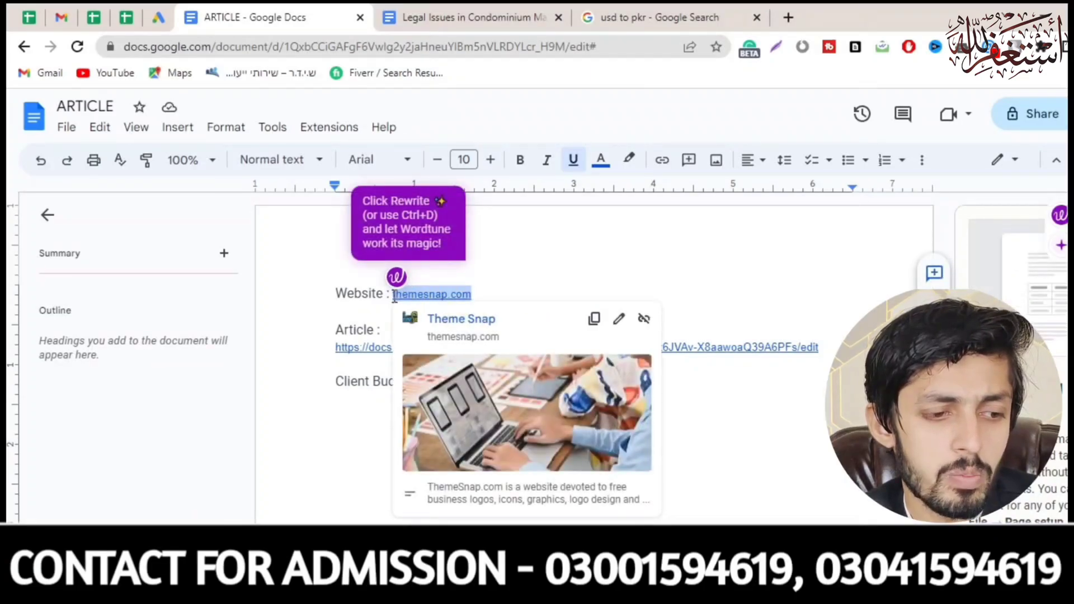
Switch to Gmail and search the mail for themesnap.com.
click(60, 15)
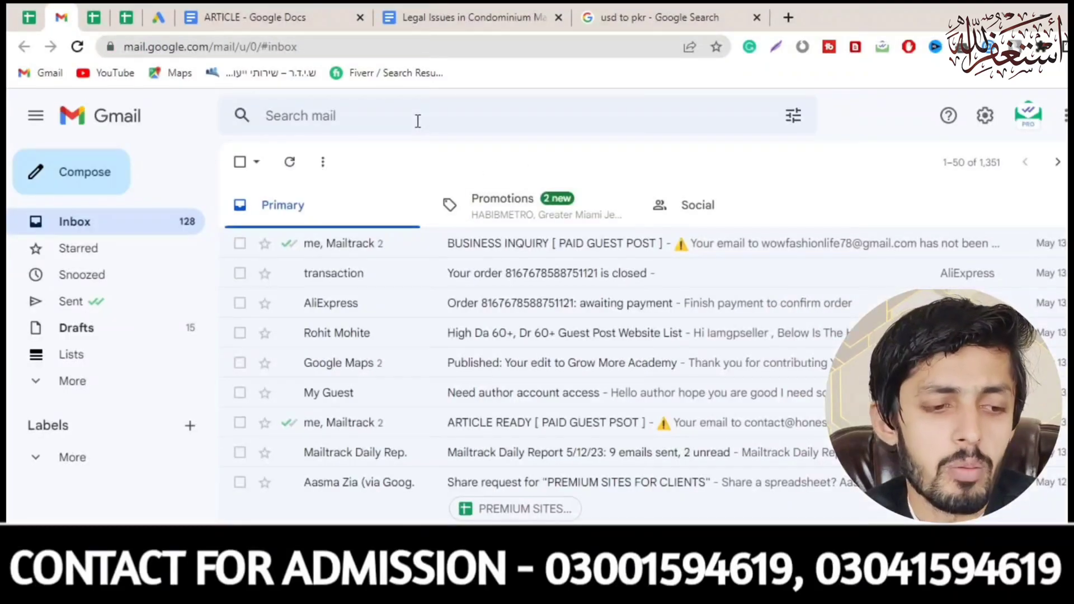
click(418, 121)
key(ctrl+v)
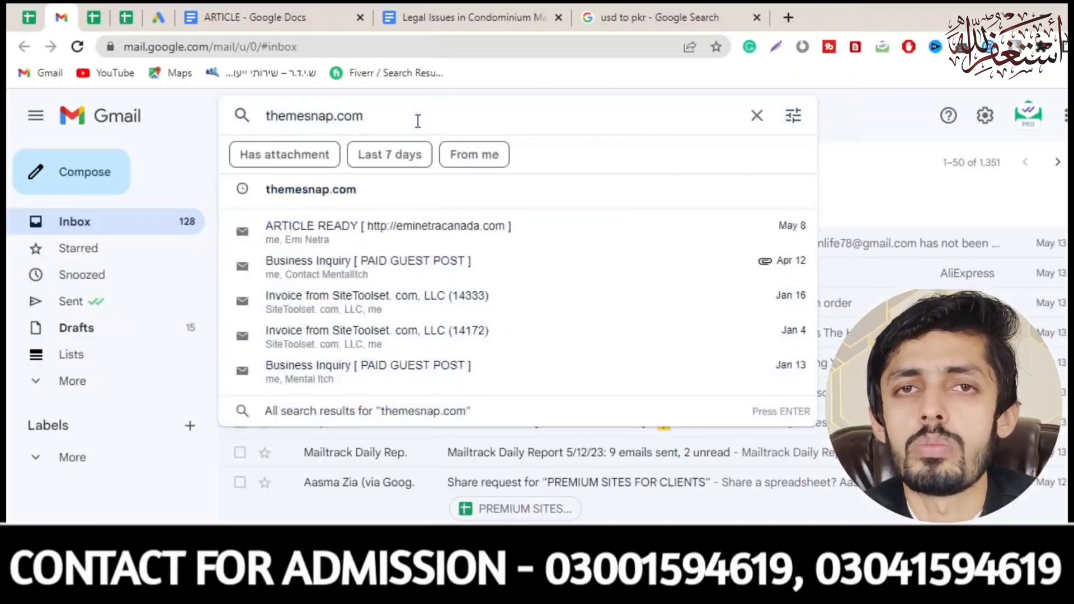
key(Return)
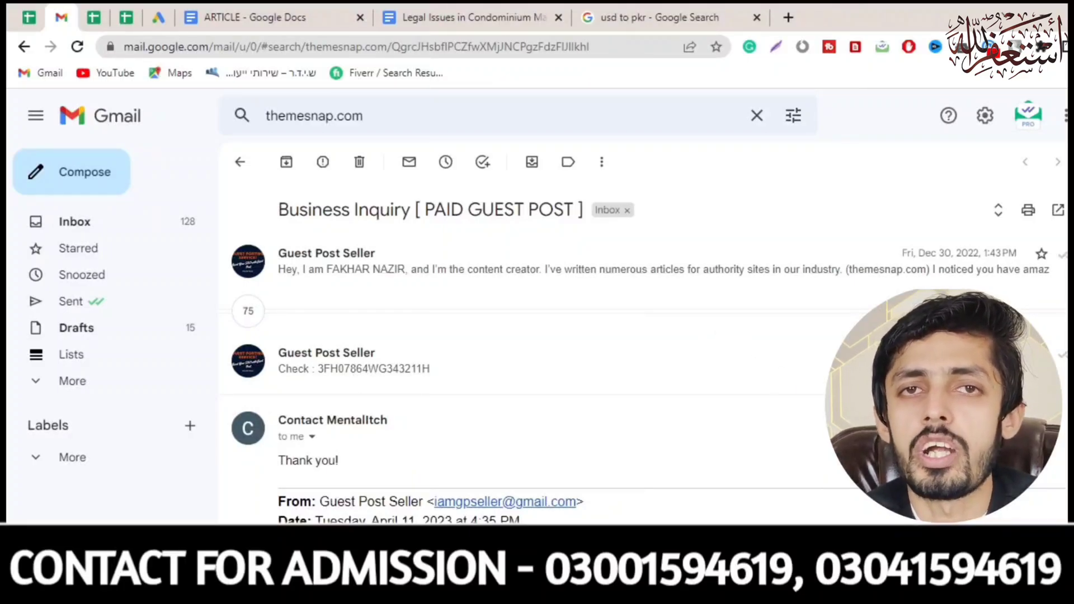
Start a reply to the latest Contact MentalItch message in the "Business Inquiry [ PAID GUEST POST ]" conversation.
scroll(643, 347, down, 3)
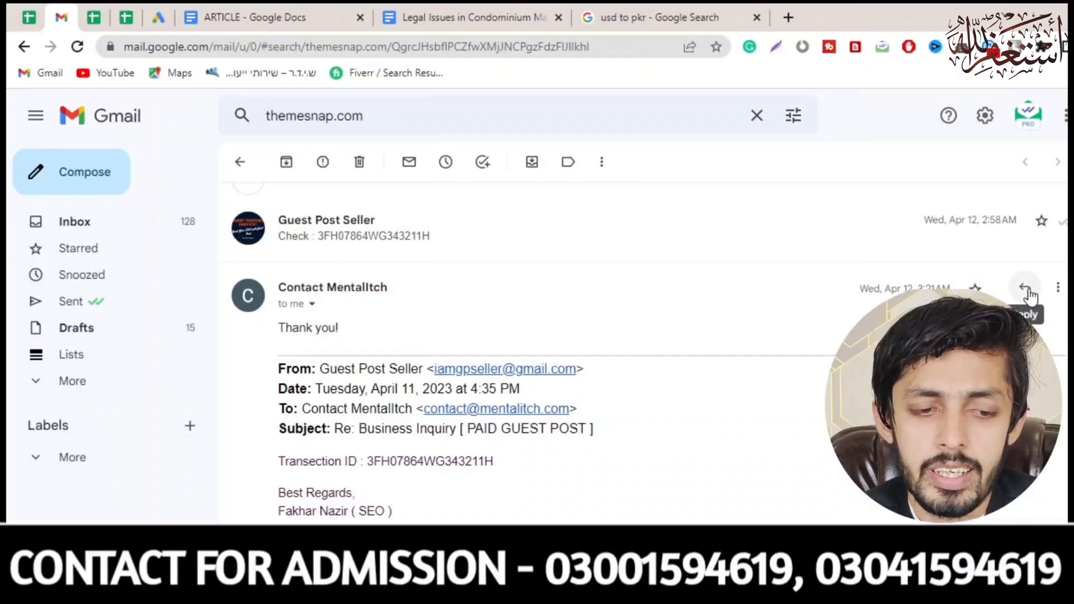
click(110, 187)
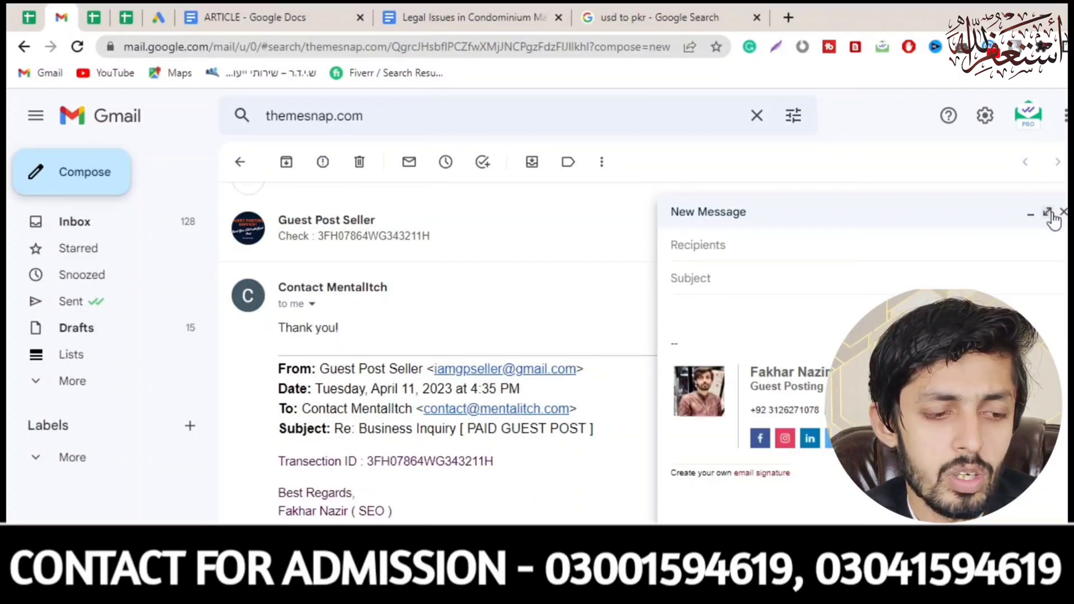
click(1062, 212)
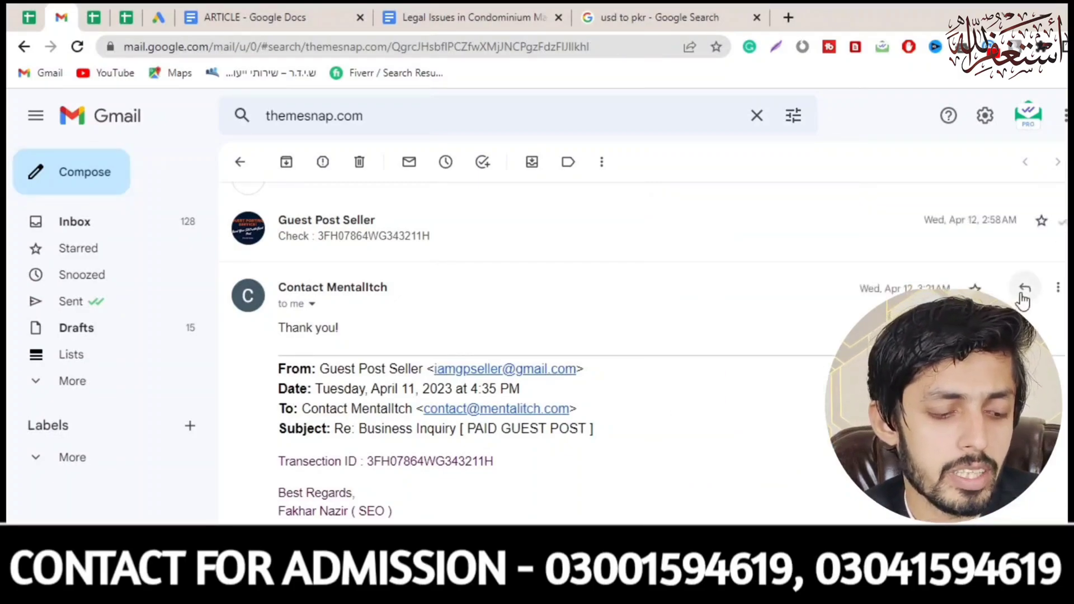
click(1023, 289)
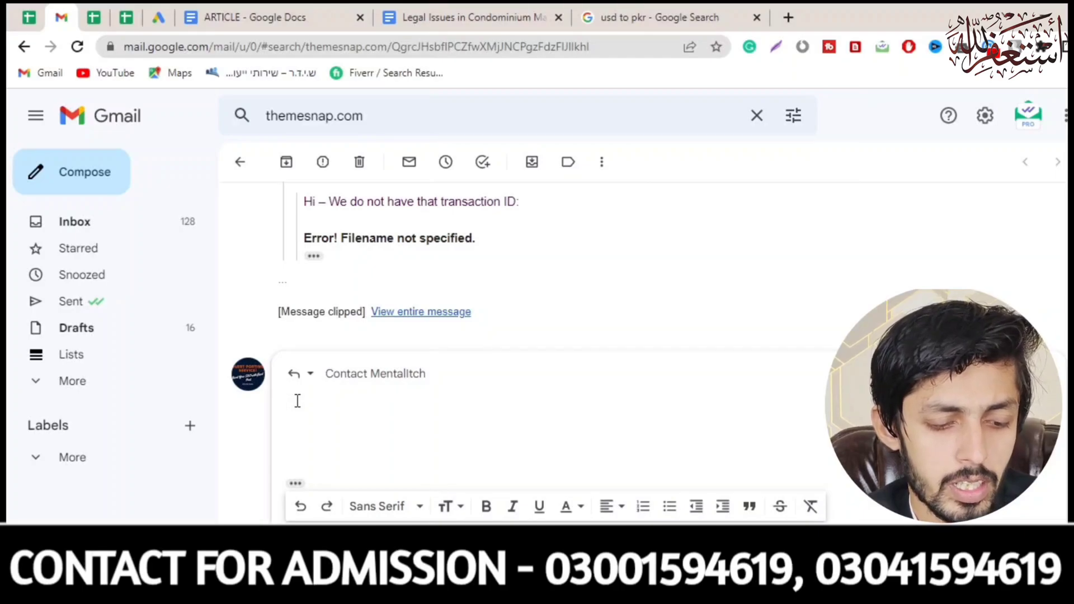
Write "Here is Another Article is Ready to Publish on your website" as the opening line of the reply.
text(H)
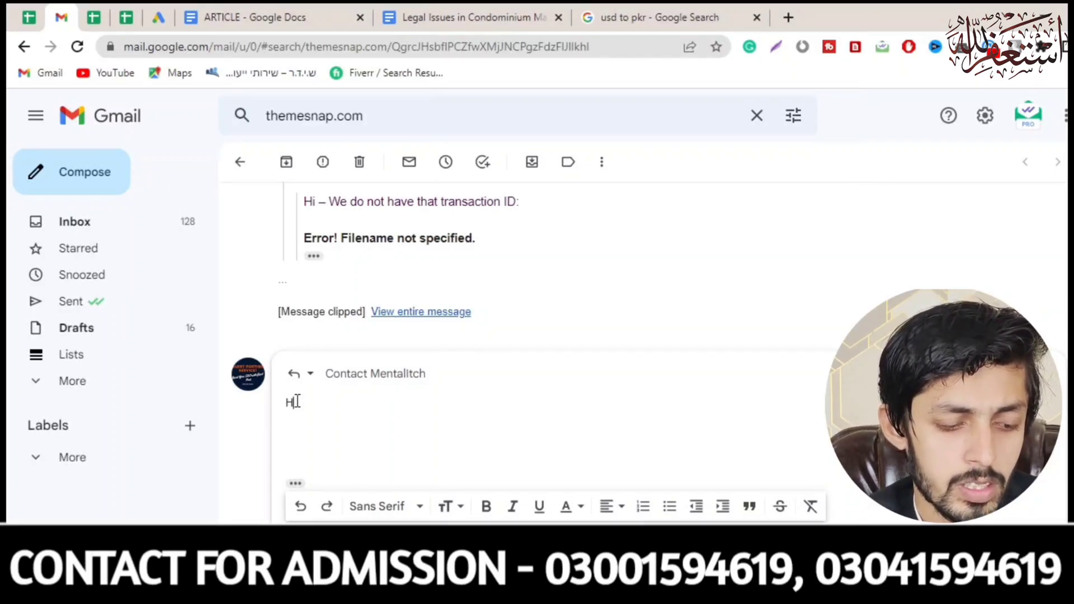
text(ere is Another Article is Readt)
key(BackSpace)
text(y to Publish a)
key(BackSpace)
text(on your website )
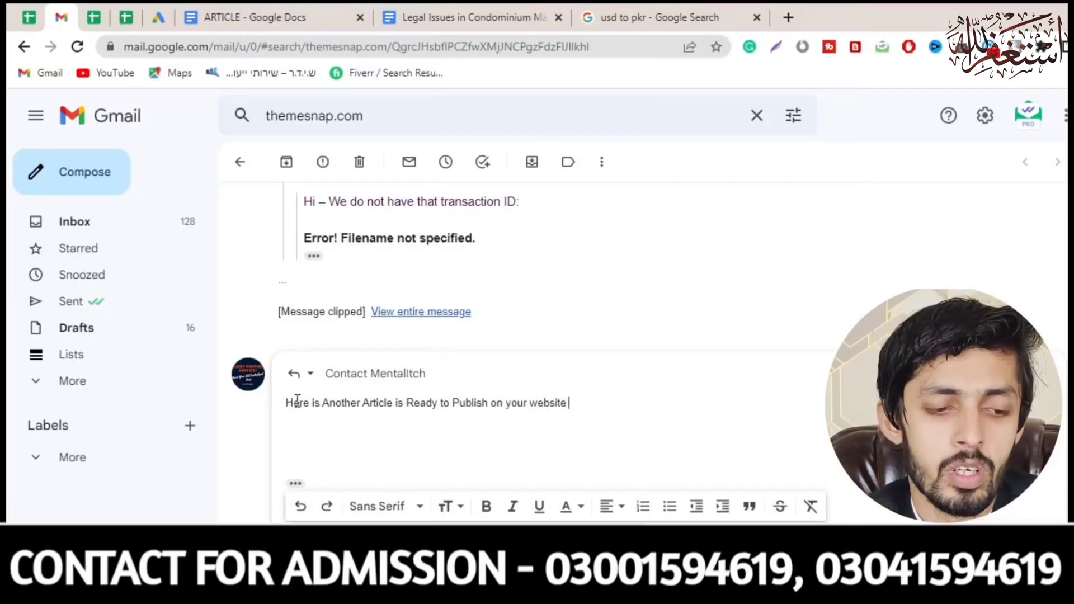
Complete the opening line with the copied website address themesnap.com in double quotation marks.
text(")
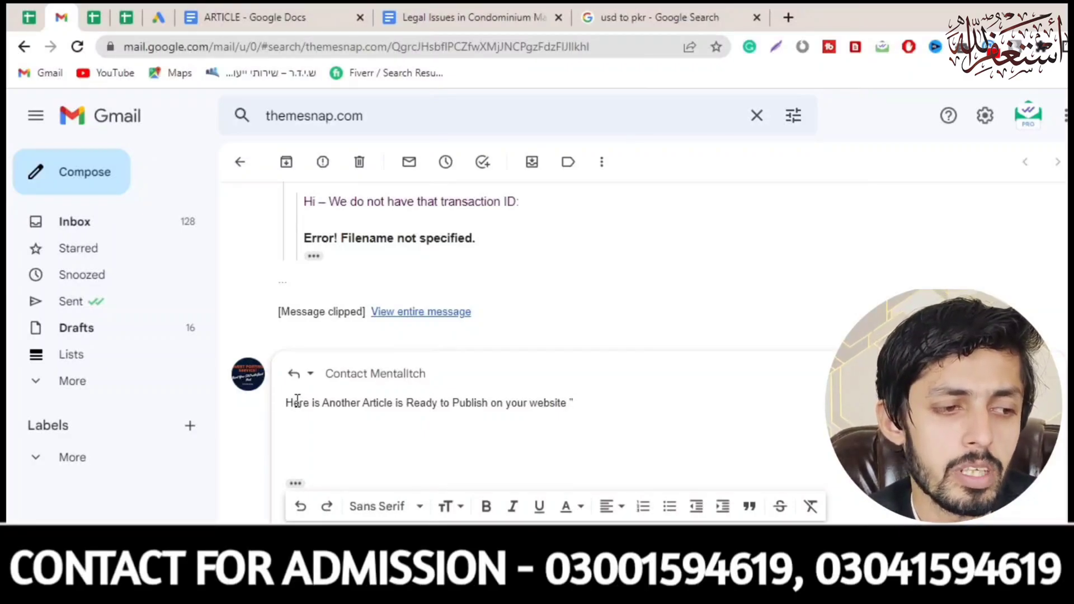
click(254, 17)
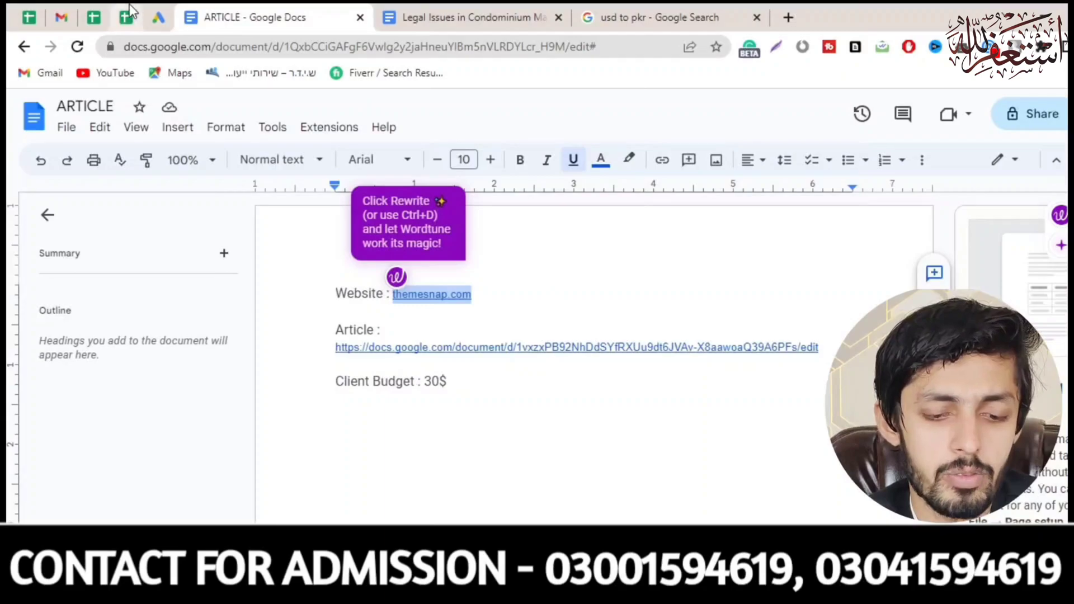
click(54, 7)
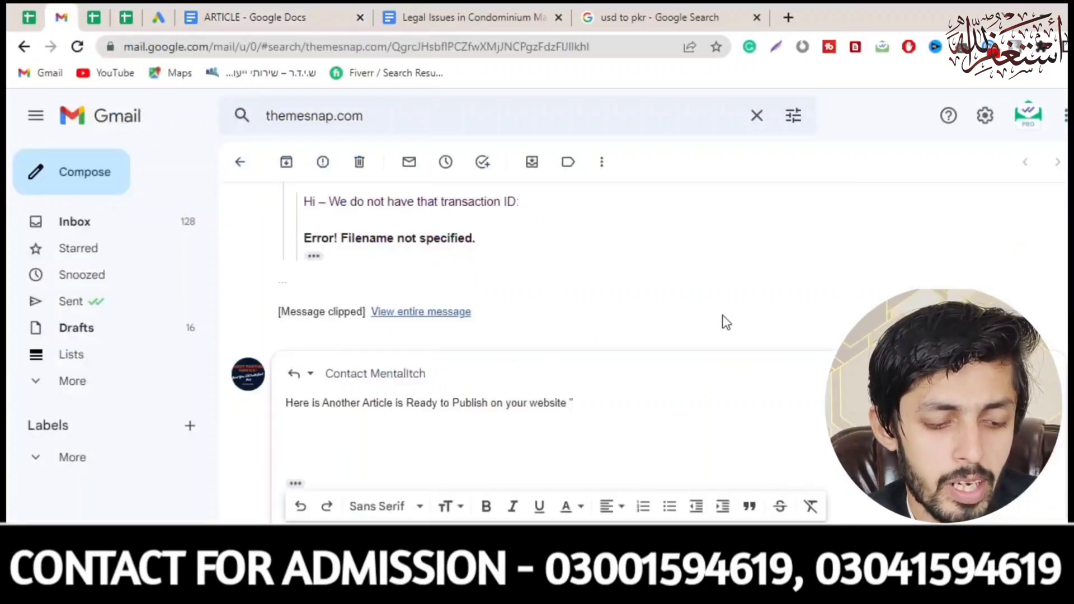
key(ctrl+v)
text(")
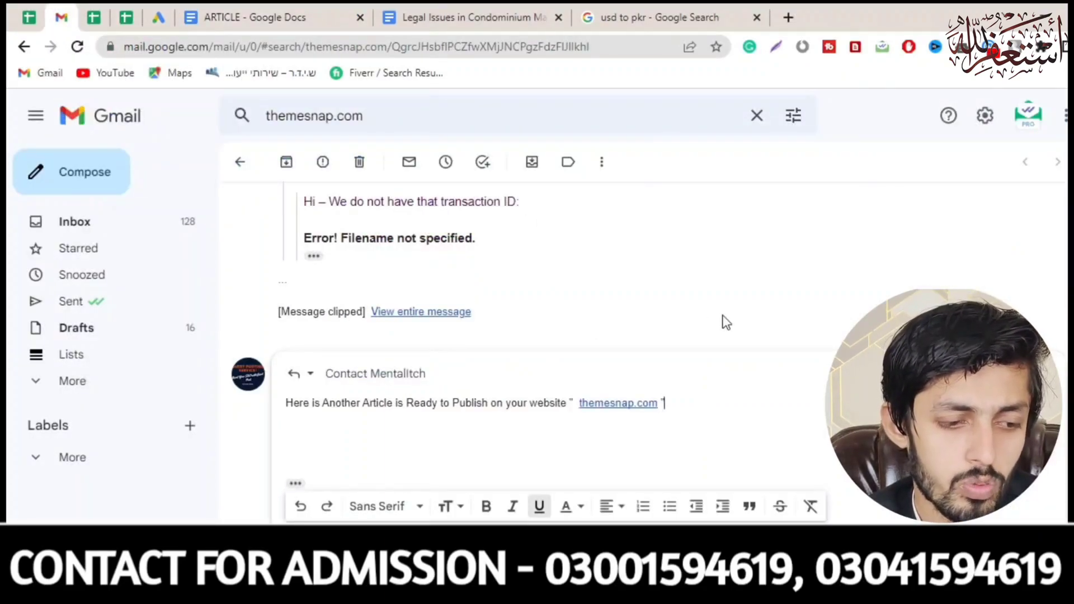
text(')
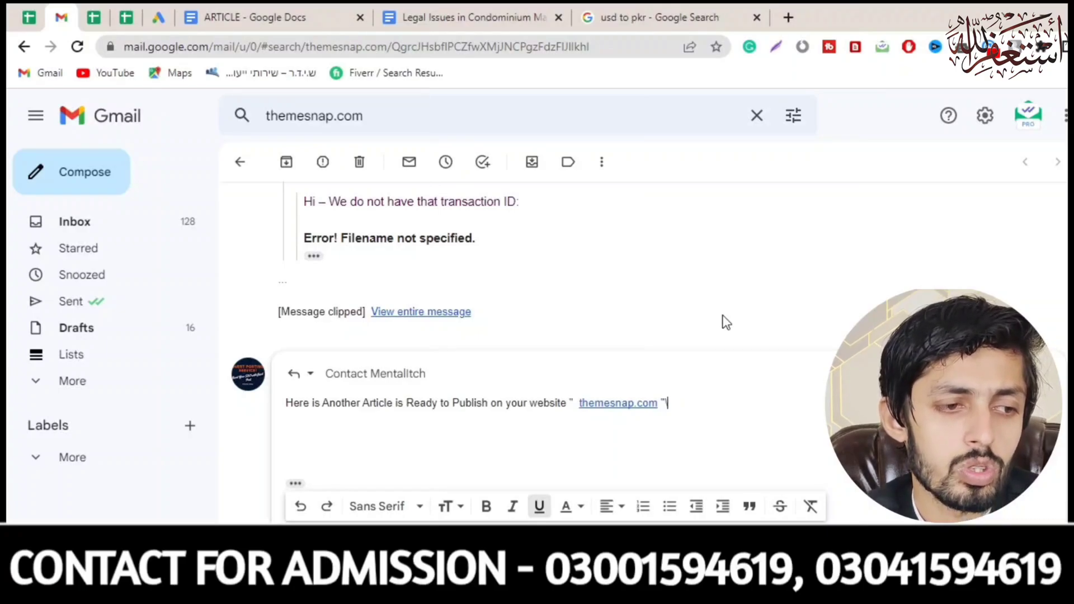
key(BackSpace)
Add a separate "Article :" line to the reply with the article link copied from the ARTICLE document.
key(Return)
key(Return)
text(Article :)
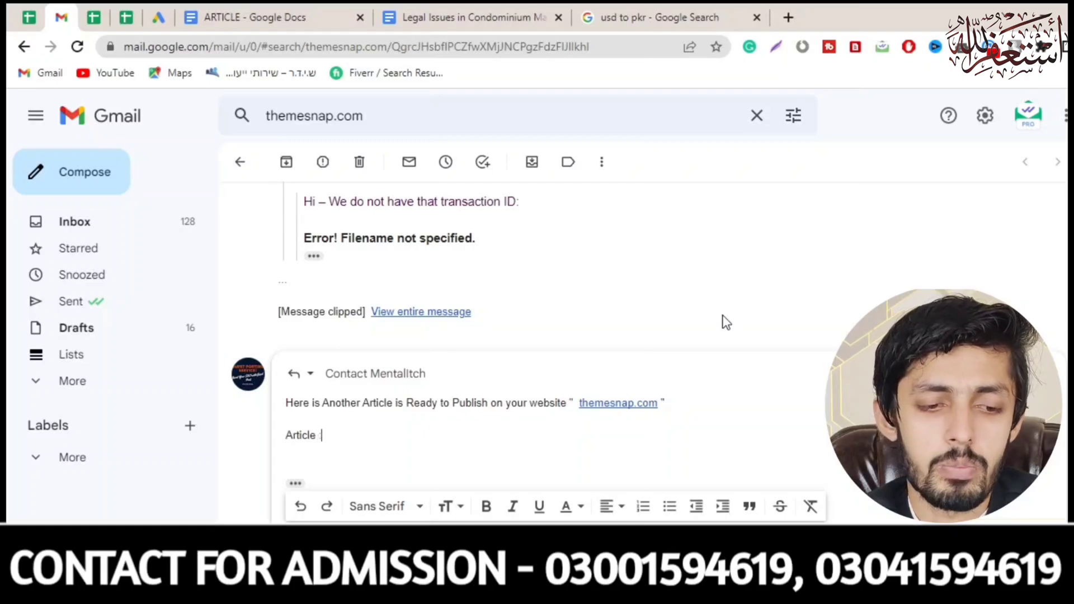
click(311, 12)
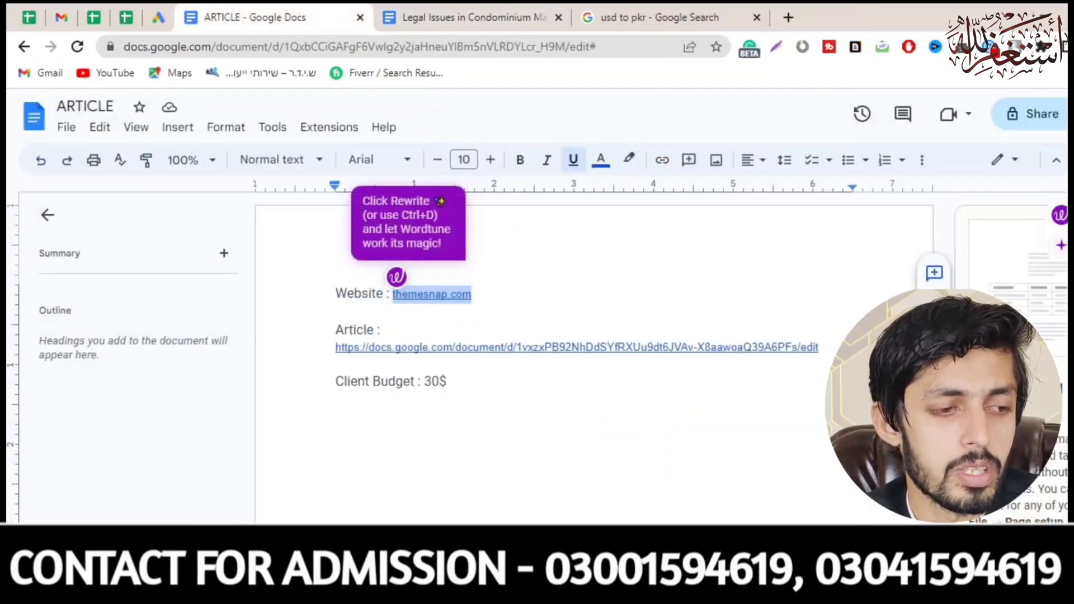
drag(822, 348, 343, 356)
key(ctrl+c)
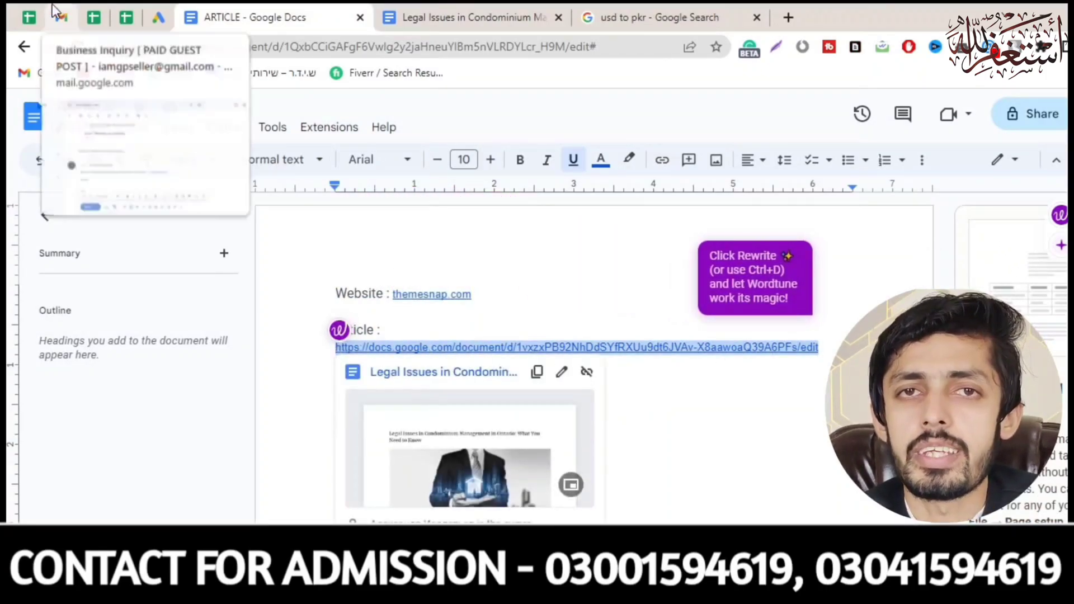
click(61, 18)
key(ctrl+v)
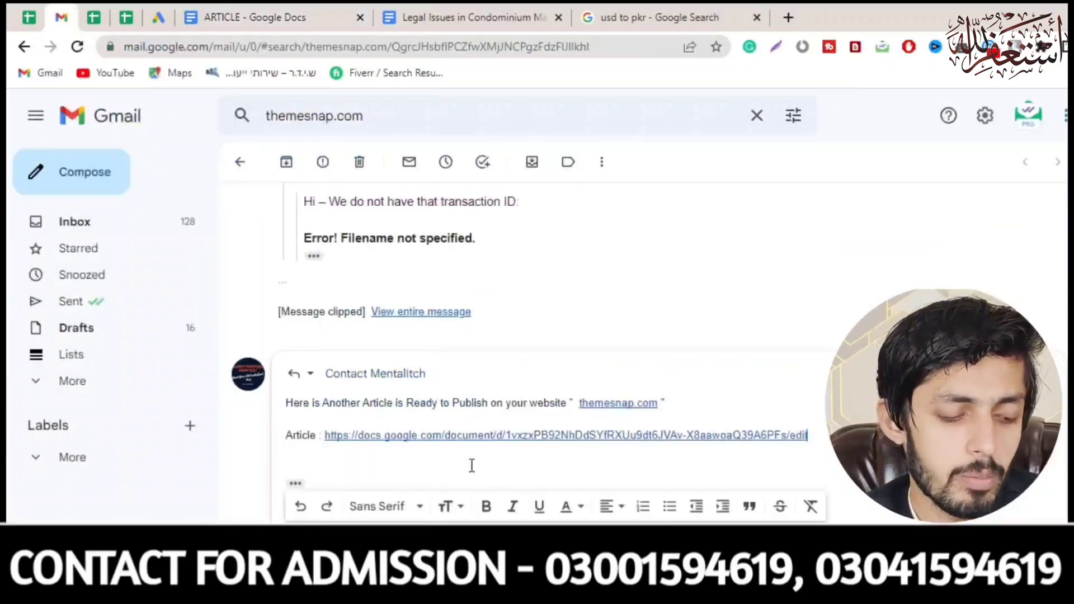
Add the closing line "Kindly Publish my Article ASAP" below the article link and check the whole message.
key(Return)
key(Return)
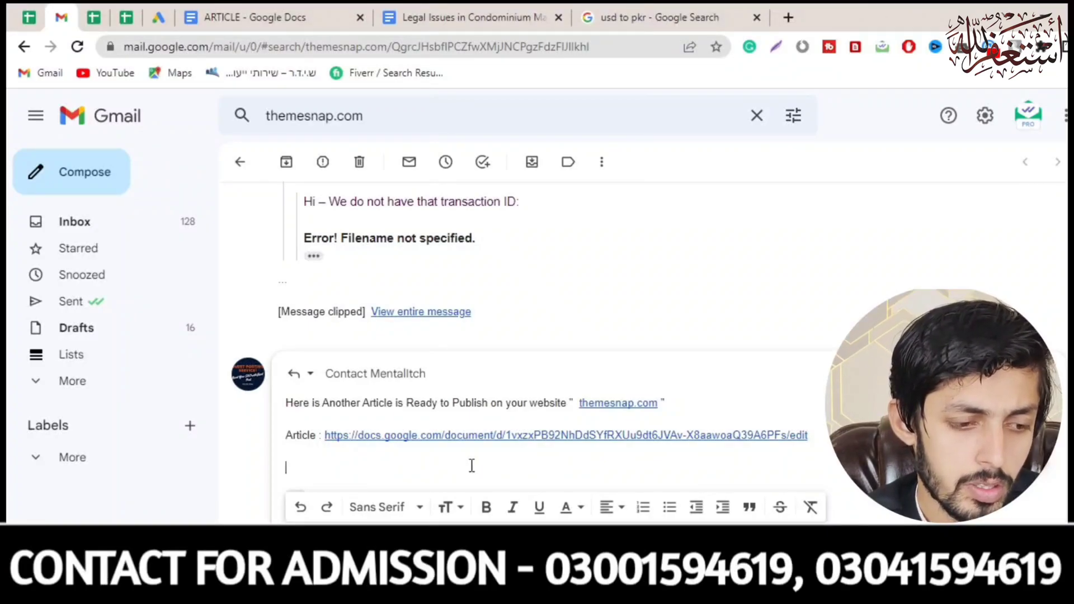
text(Ki)
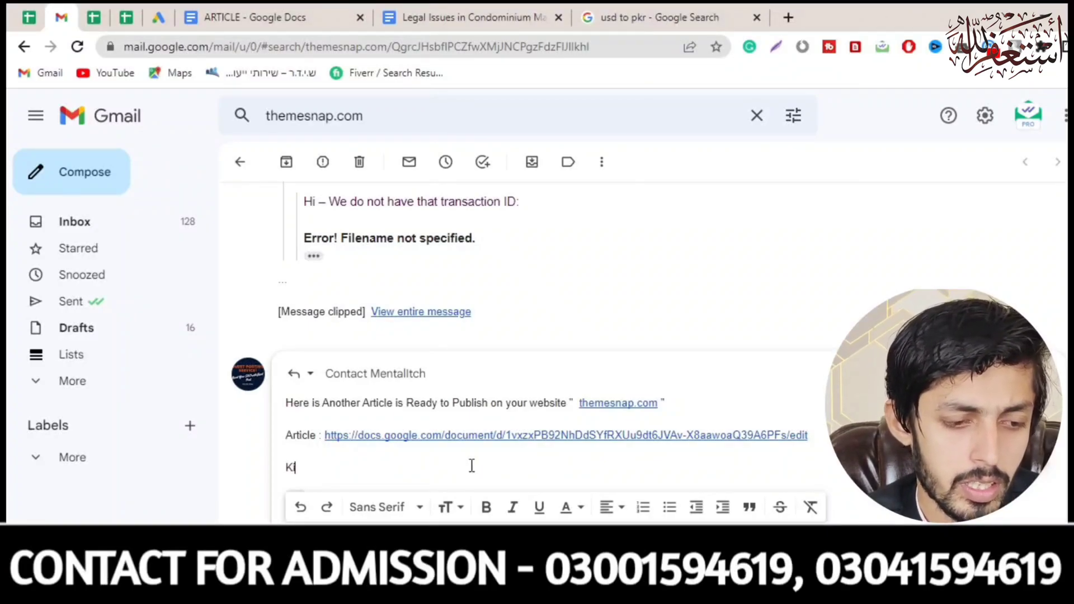
text(ndly )
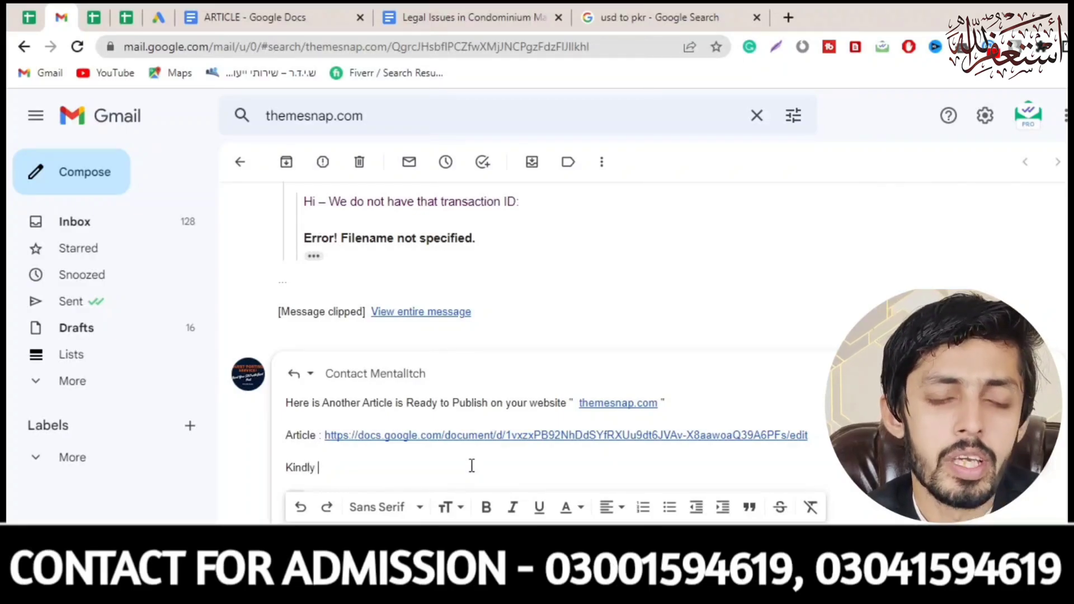
text(Publis)
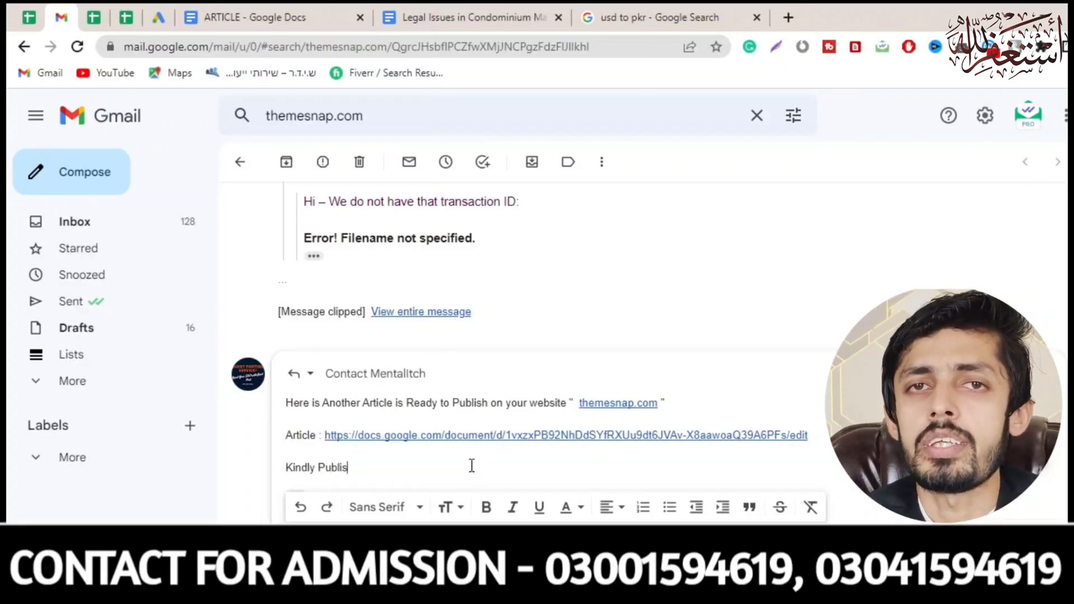
text(h my Ar)
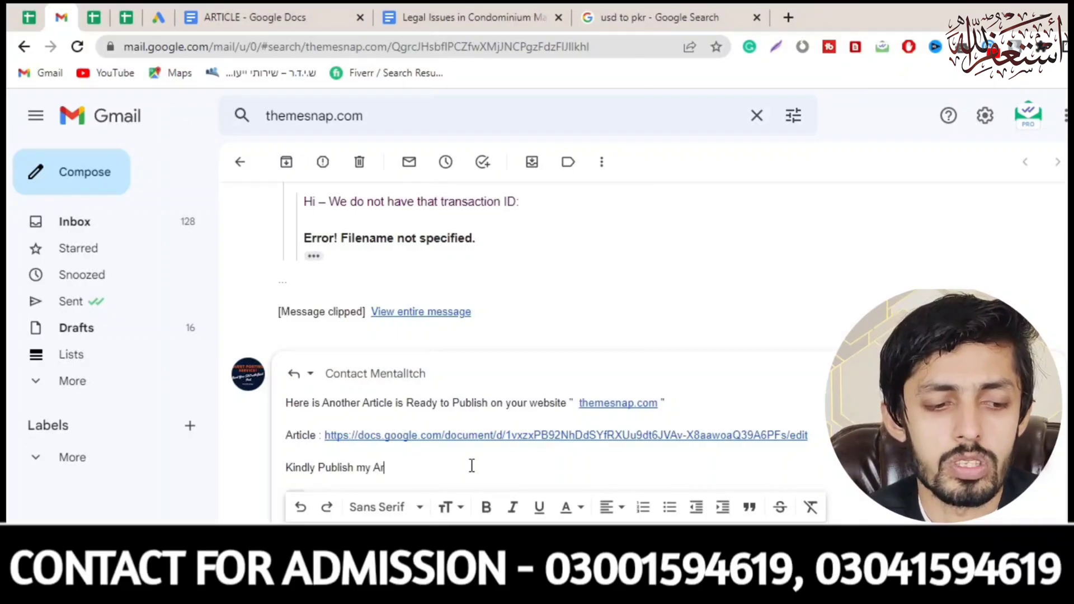
text(ticle ASAP)
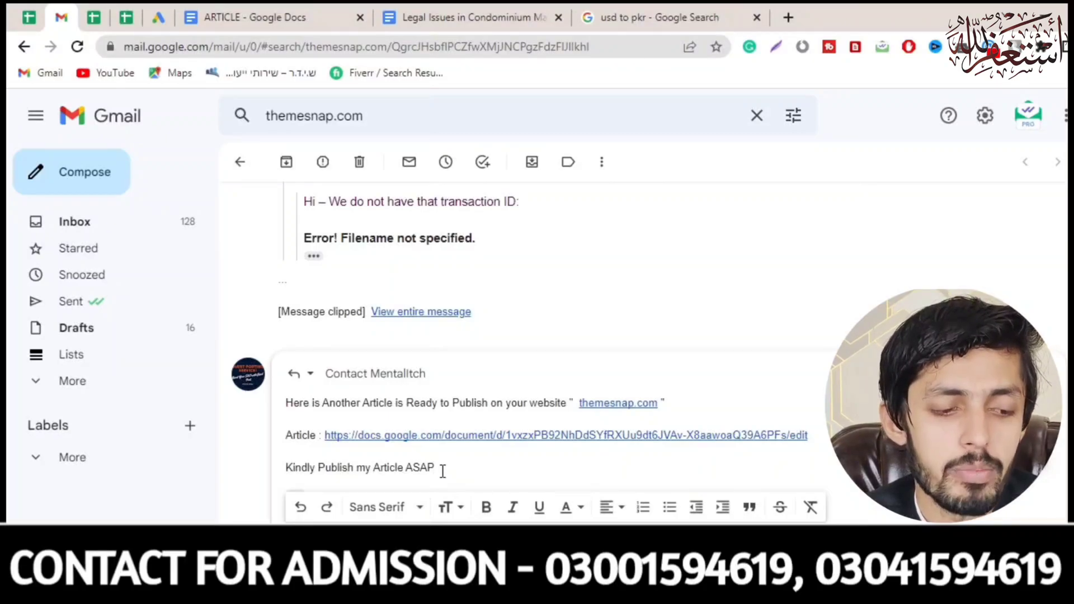
key(ctrl+a)
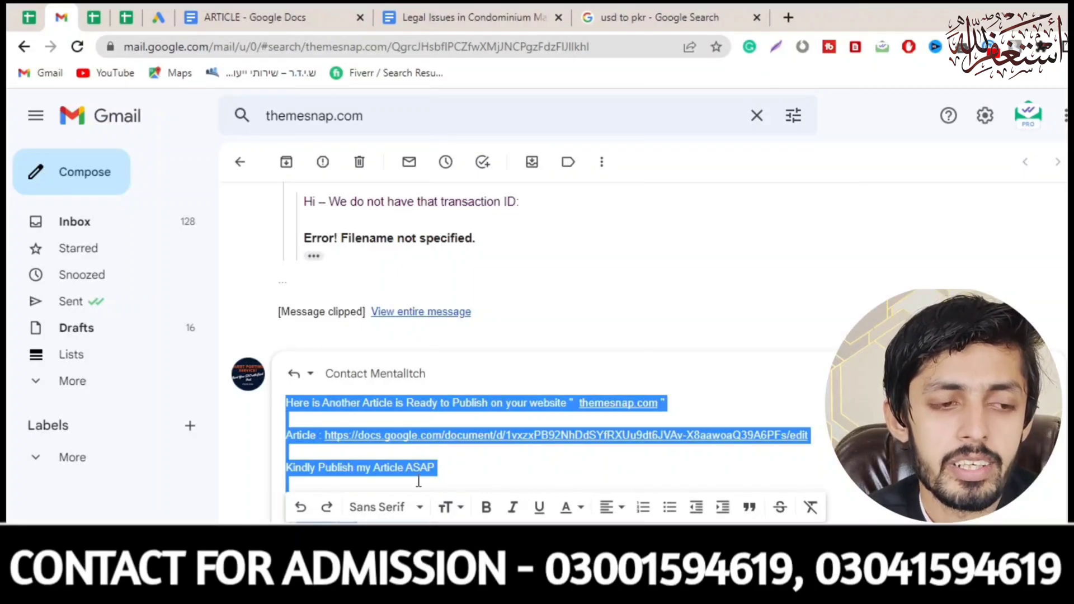
click(873, 468)
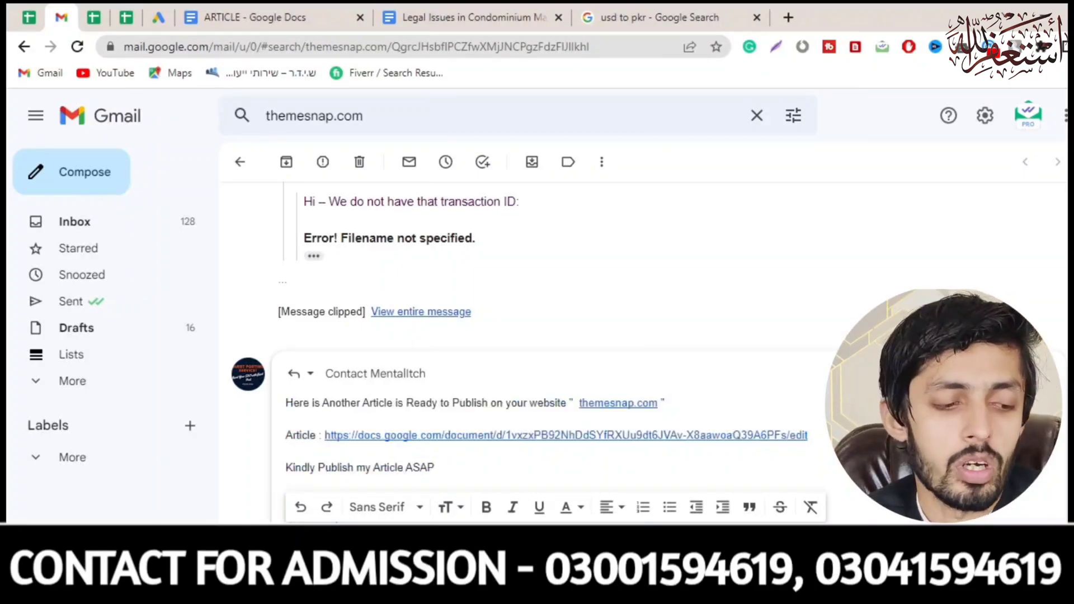
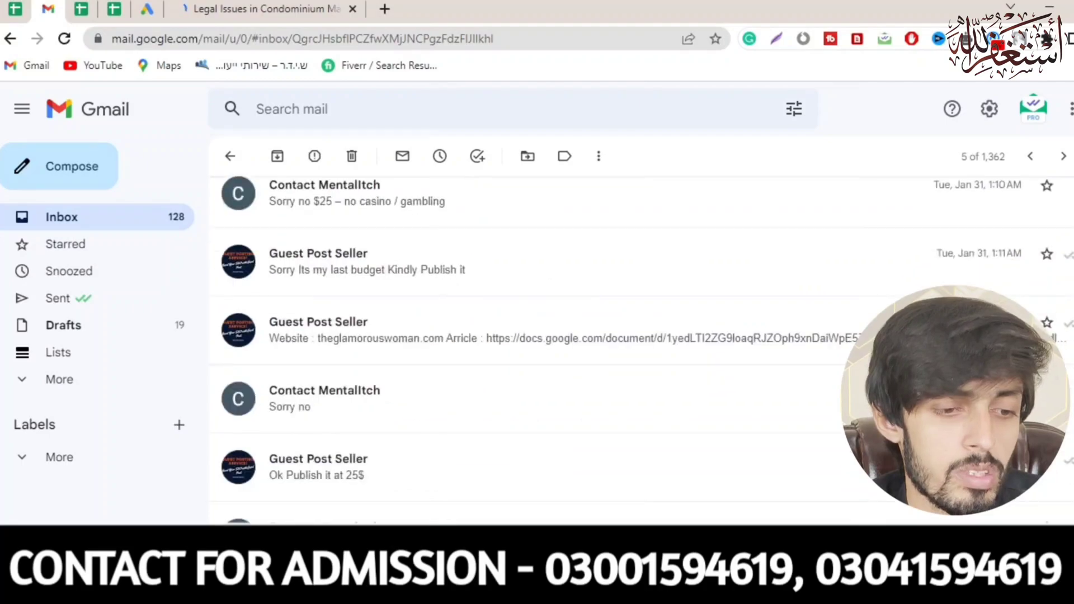
Open the sent themesnap.com article message in the Contact MentalItch conversation and review it with the messages around it.
scroll(644, 349, down, 5)
scroll(644, 349, down, 10)
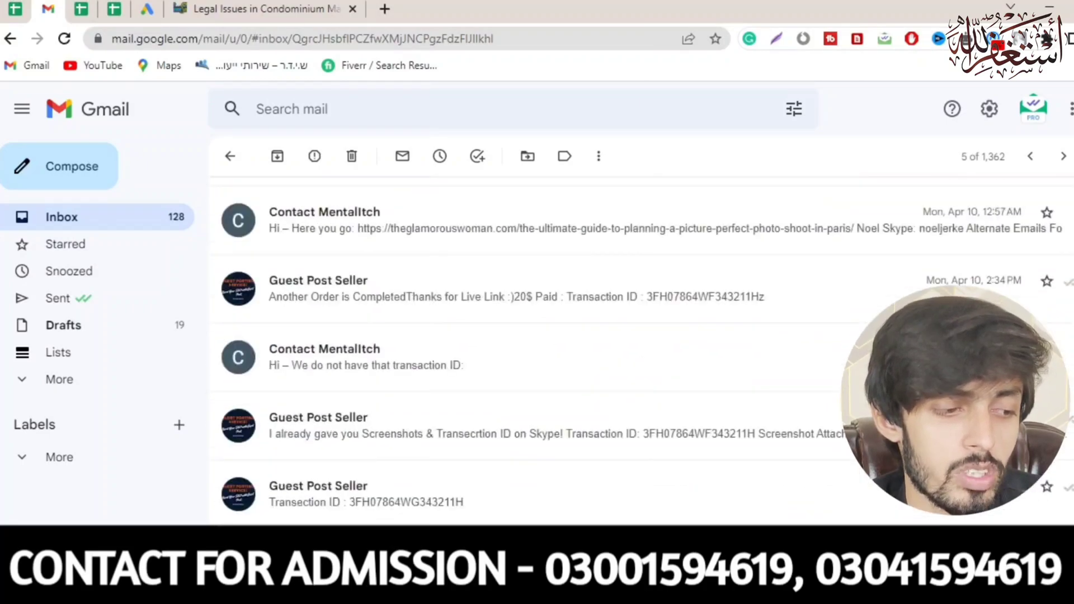
scroll(643, 350, down, 4)
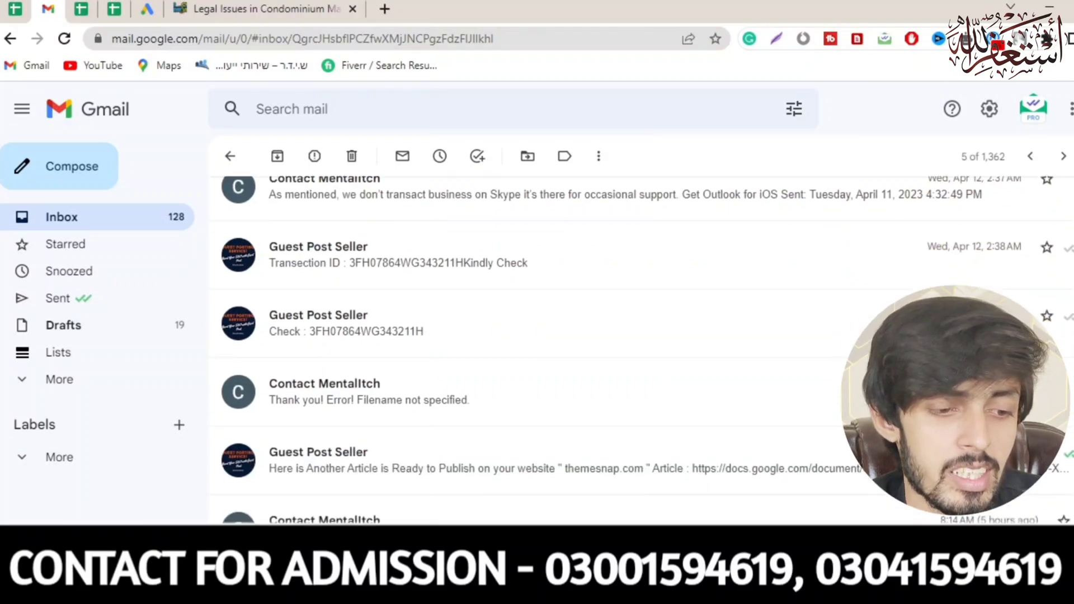
click(560, 460)
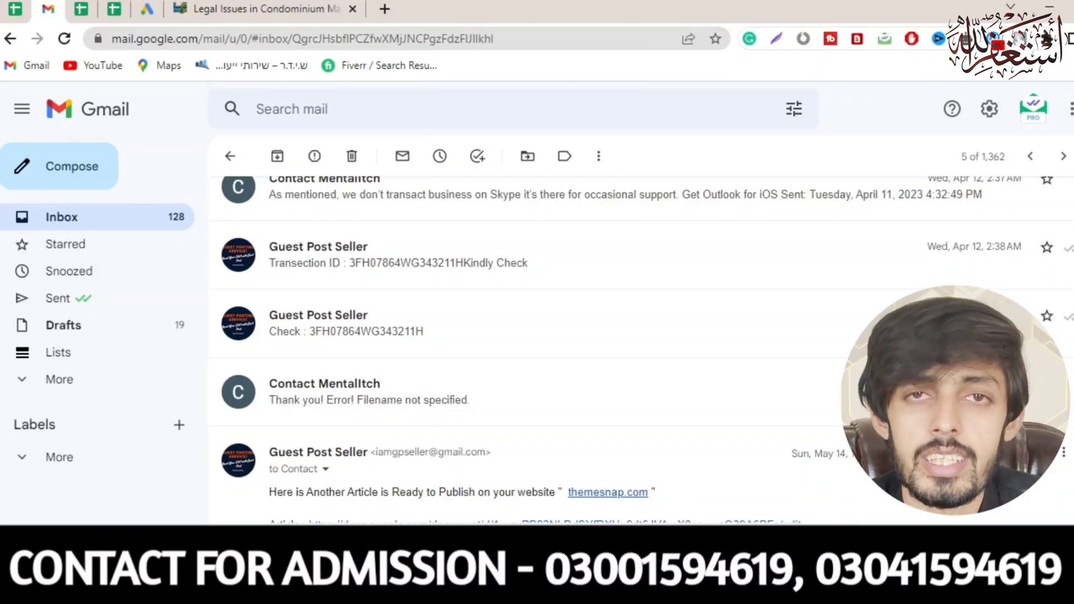
scroll(560, 346, down, 10)
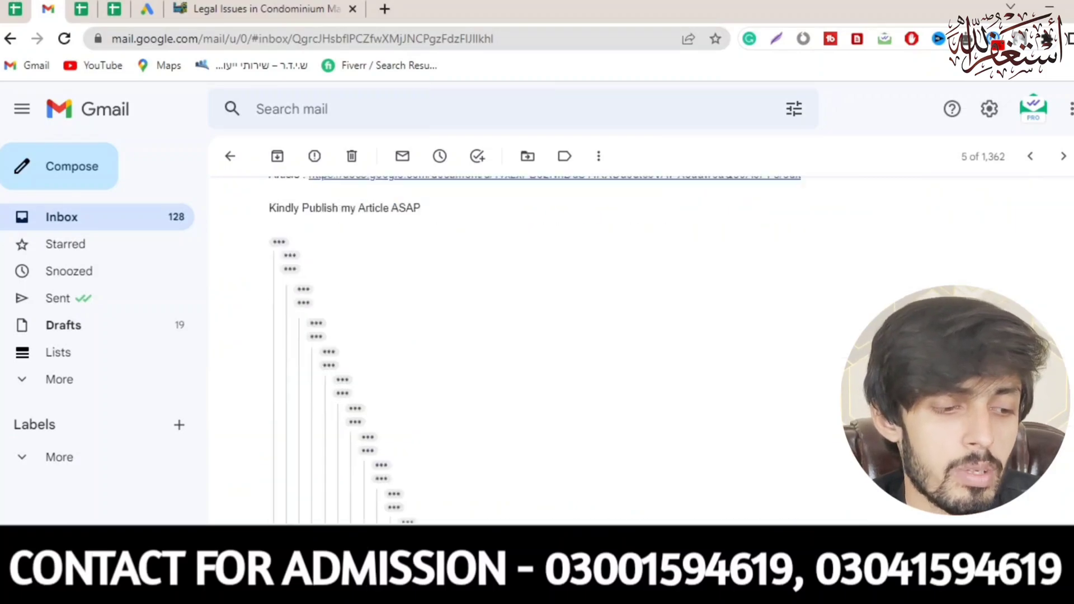
scroll(559, 346, up, 2)
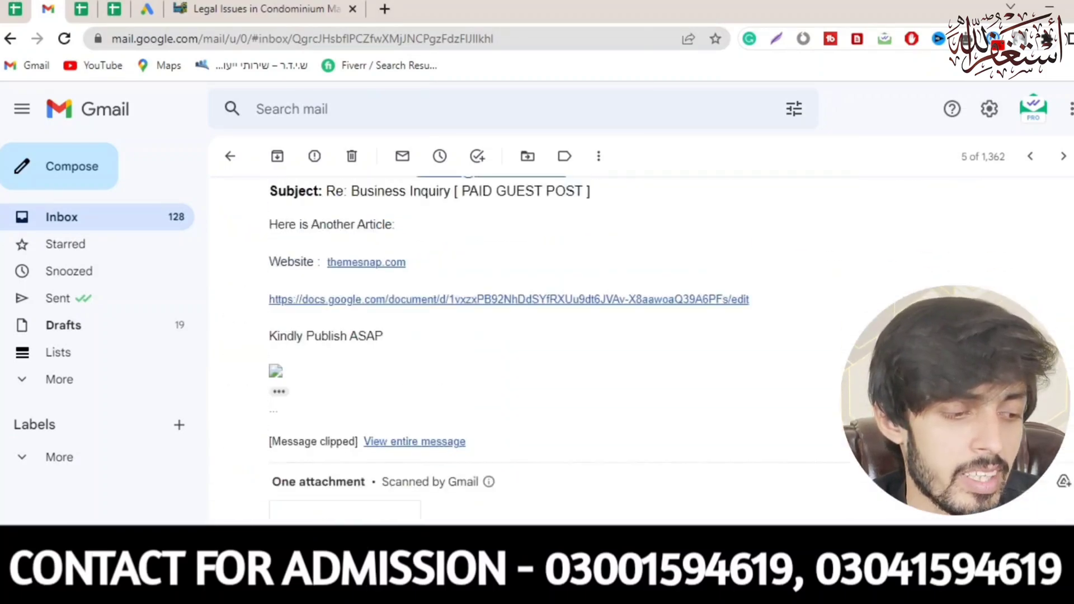
Review the latest Contact MentalItch reply, from the quoted article request up to the published article link and payment notes.
scroll(560, 346, down, 5)
scroll(560, 347, up, 5)
scroll(560, 347, up, 10)
scroll(560, 346, down, 5)
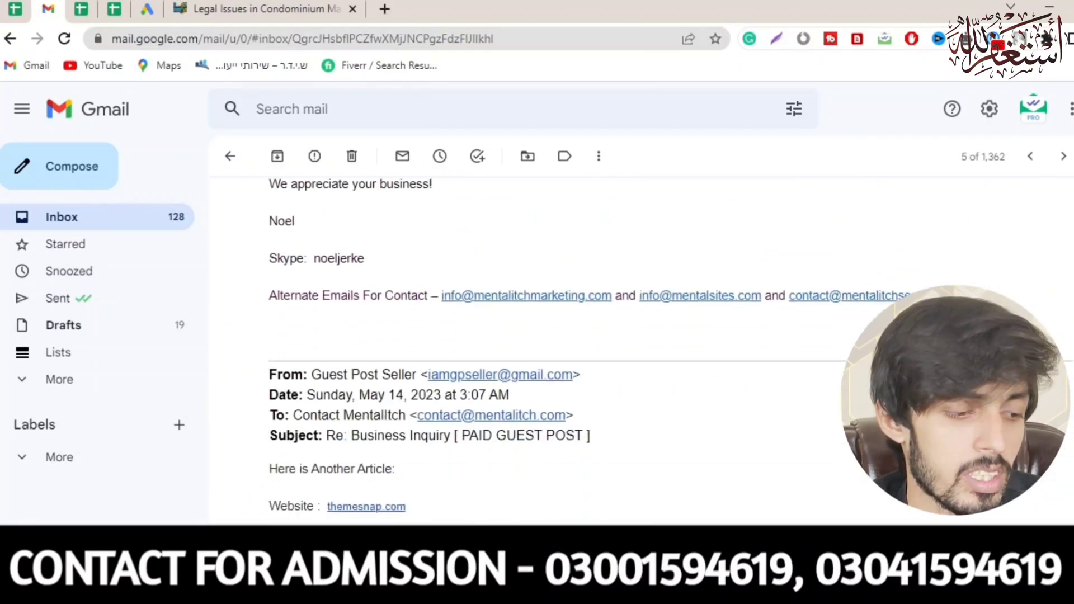
scroll(560, 346, up, 6)
scroll(560, 347, up, 3)
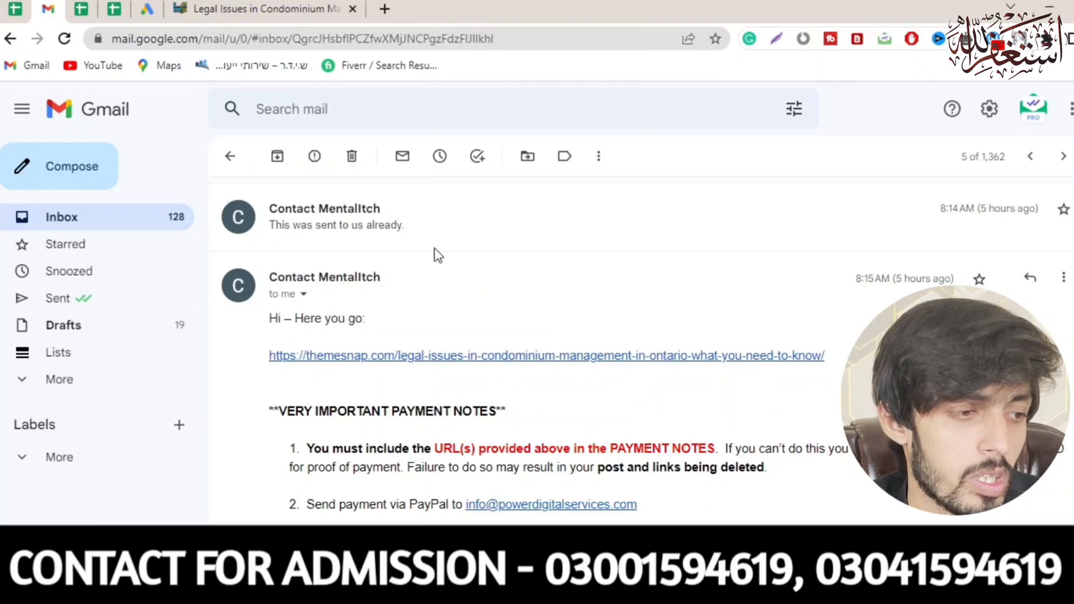
Show the published themesnap.com article on legal issues in condominium management and skim through its page.
click(253, 7)
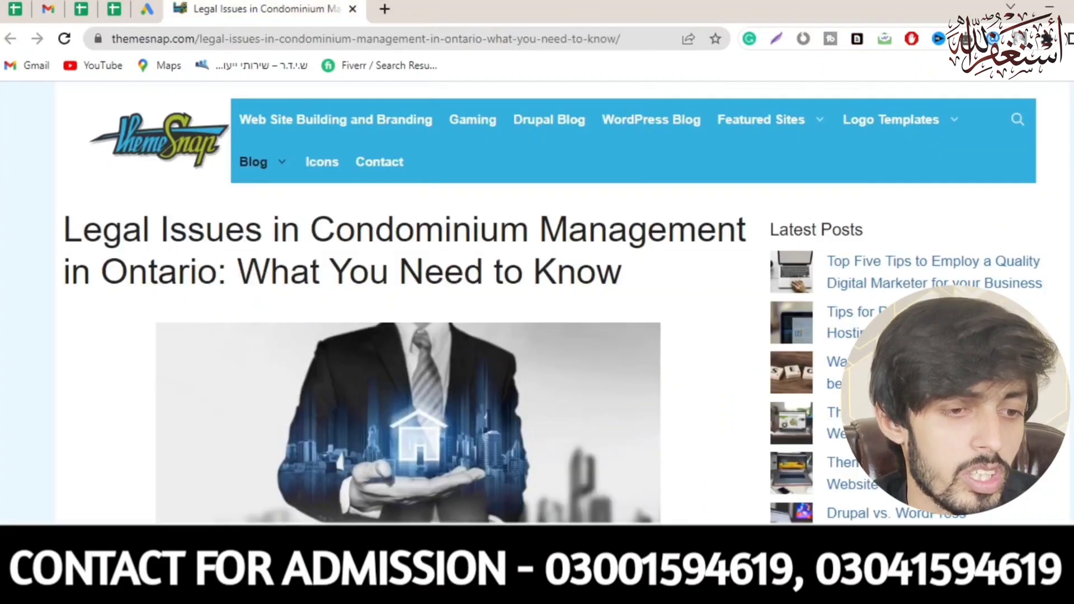
scroll(392, 335, down, 10)
scroll(392, 336, up, 10)
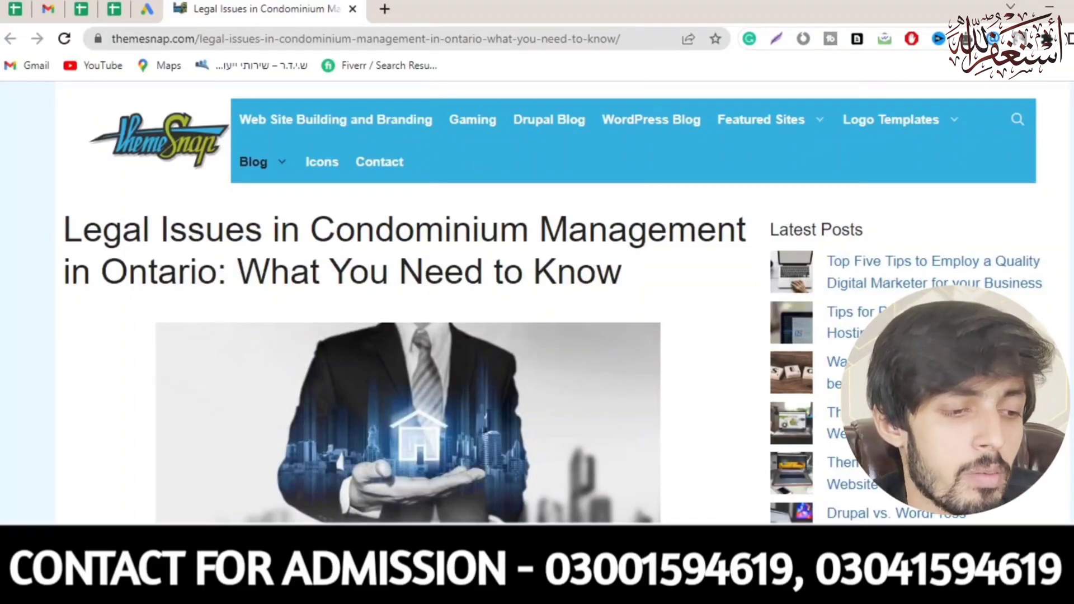
Search themesnap.com for the article's full title copied from its heading, and open the matching post from the results.
drag(631, 279, 66, 224)
key(ctrl+c)
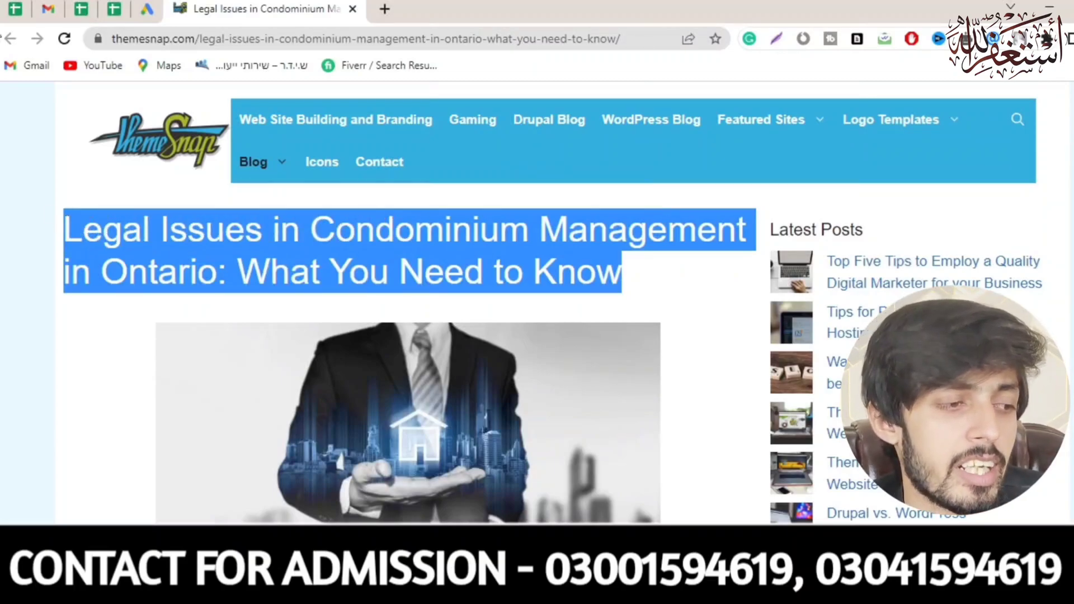
mouse_move(58, 4)
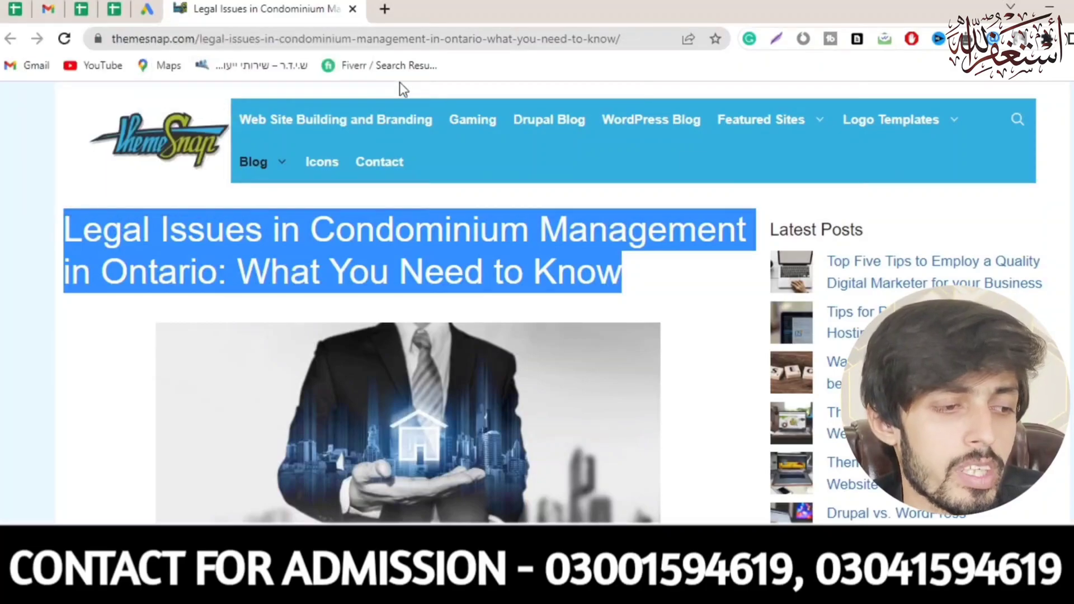
click(1019, 120)
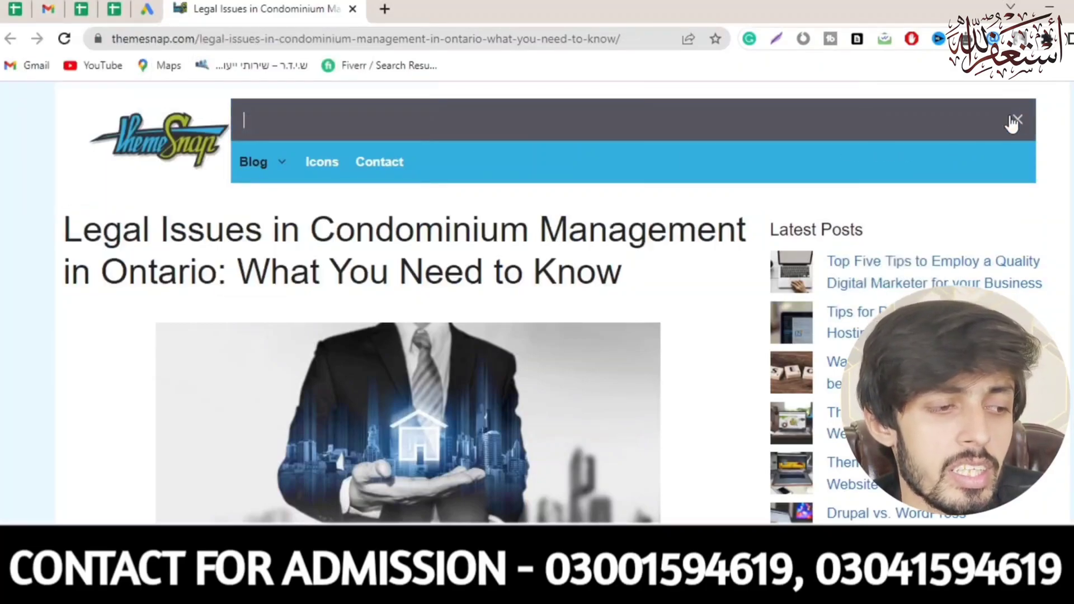
key(ctrl+v)
key(Return)
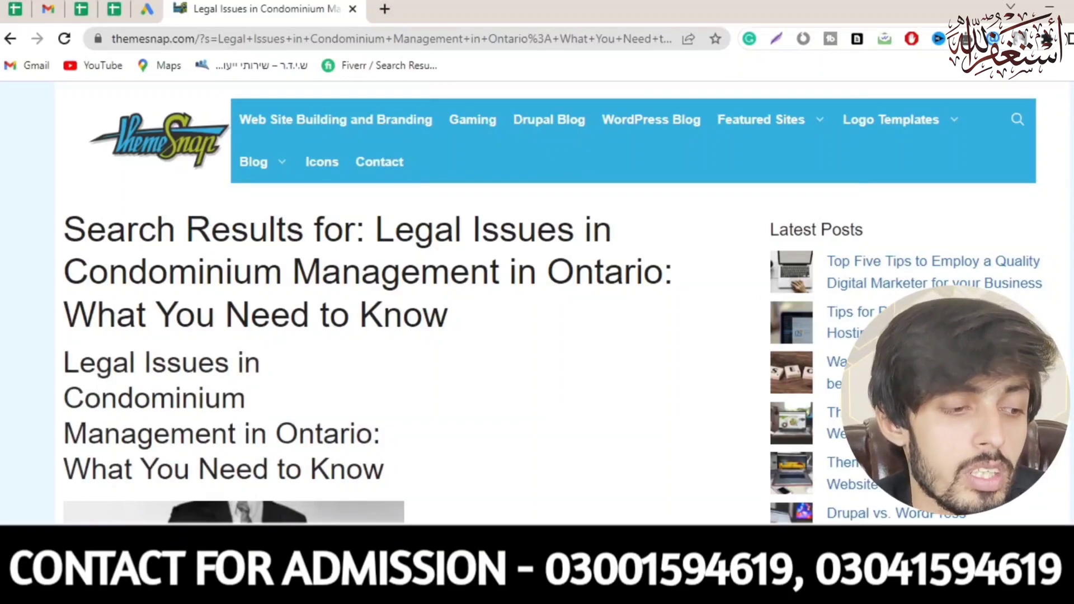
scroll(216, 327, down, 4)
click(216, 328)
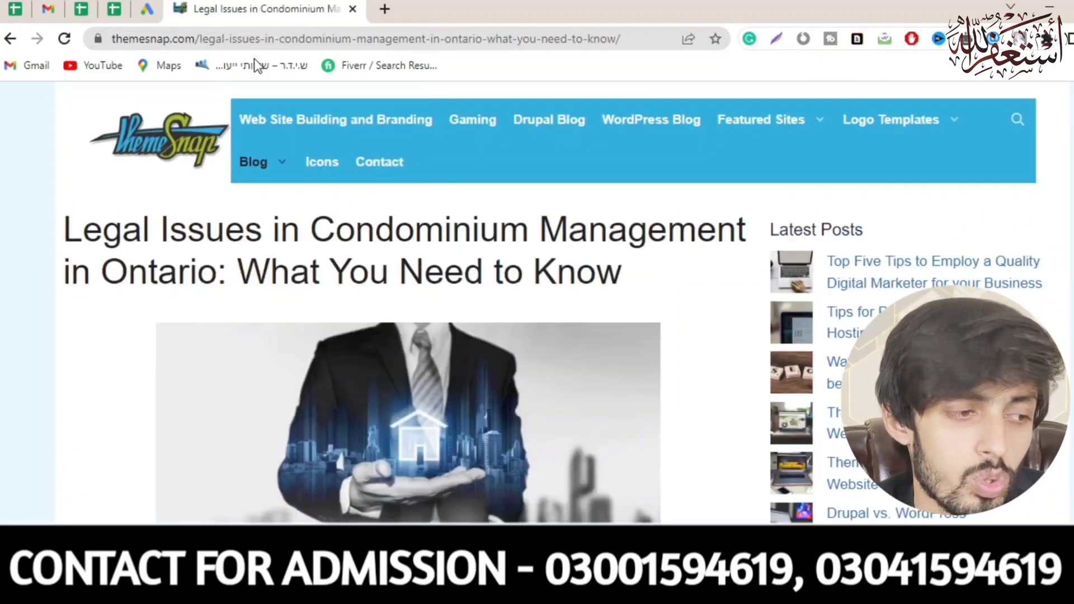
Check the article's Google indexing by searching for "site:" followed by the article's copied page address.
click(269, 40)
key(ctrl+c)
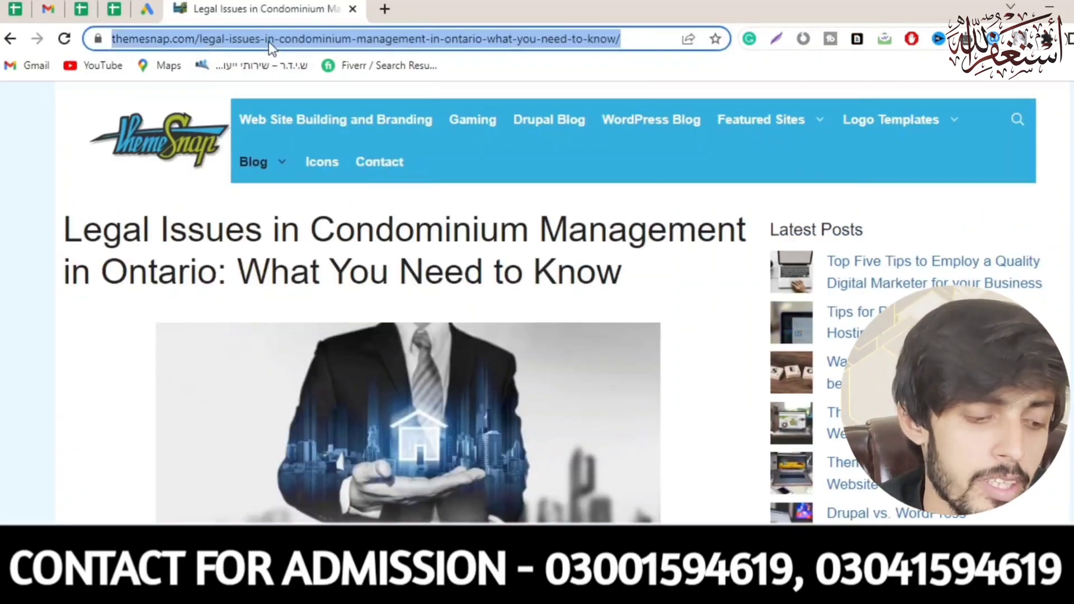
text(site:)
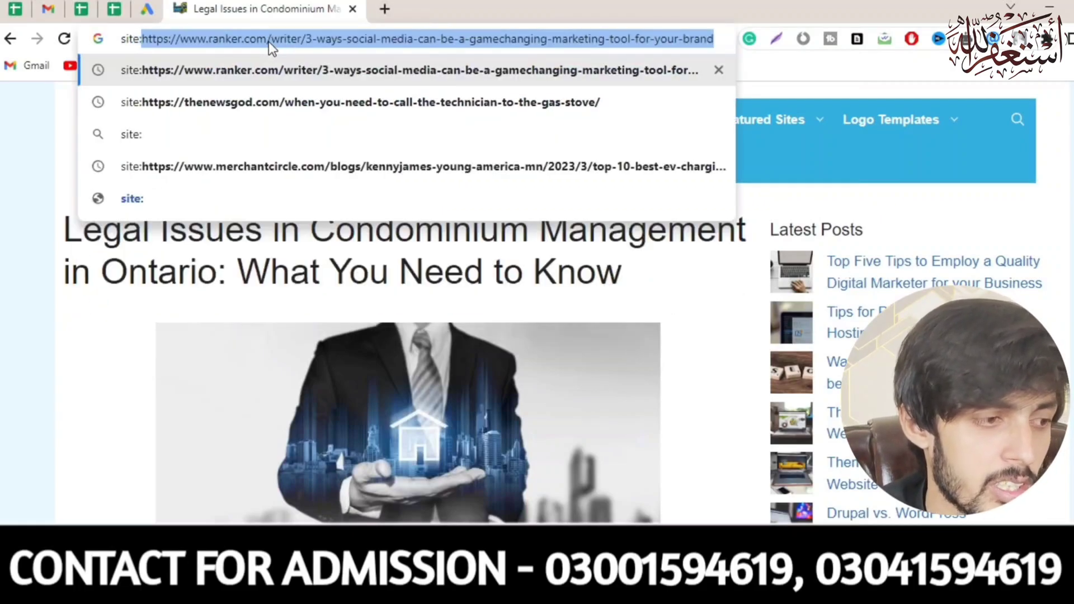
key(ctrl+v)
key(Return)
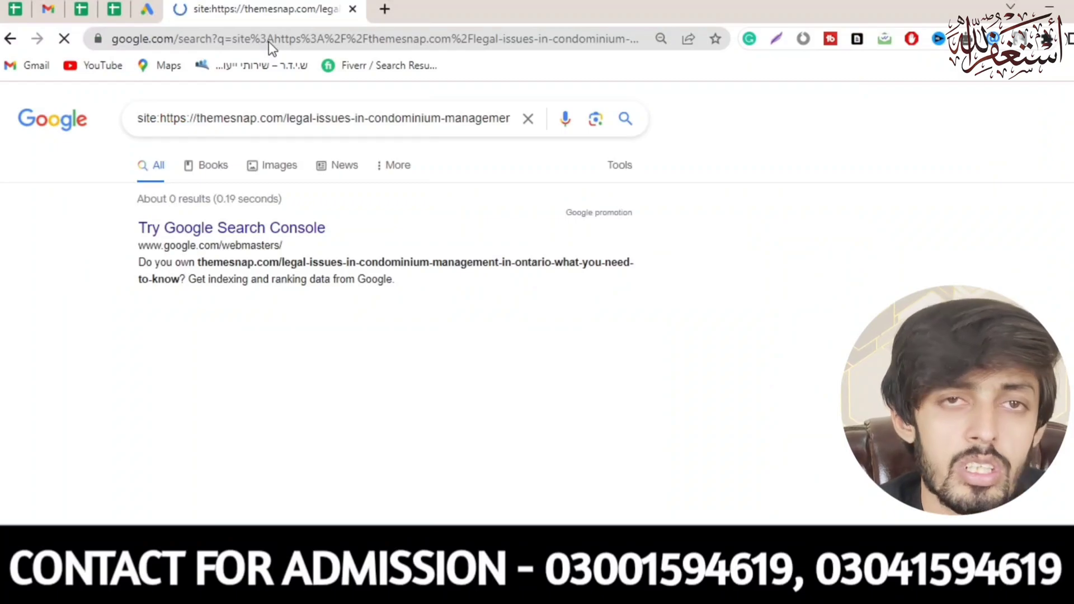
Return from the Google search to the published article by loading its copied page address.
click(268, 41)
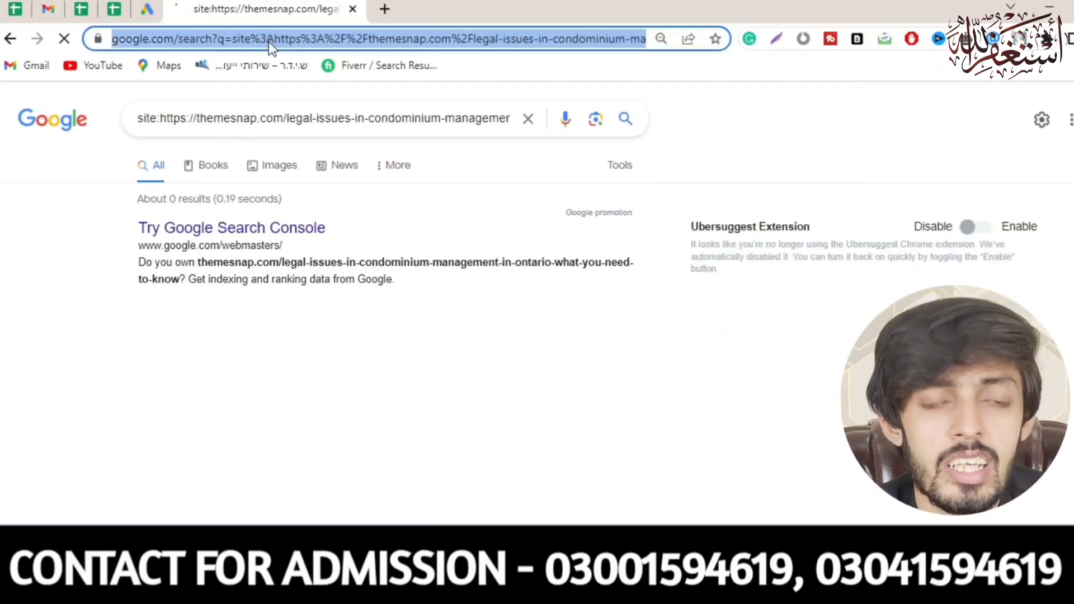
text(sit)
key(BackSpace)
key(BackSpace)
key(BackSpace)
key(BackSpace)
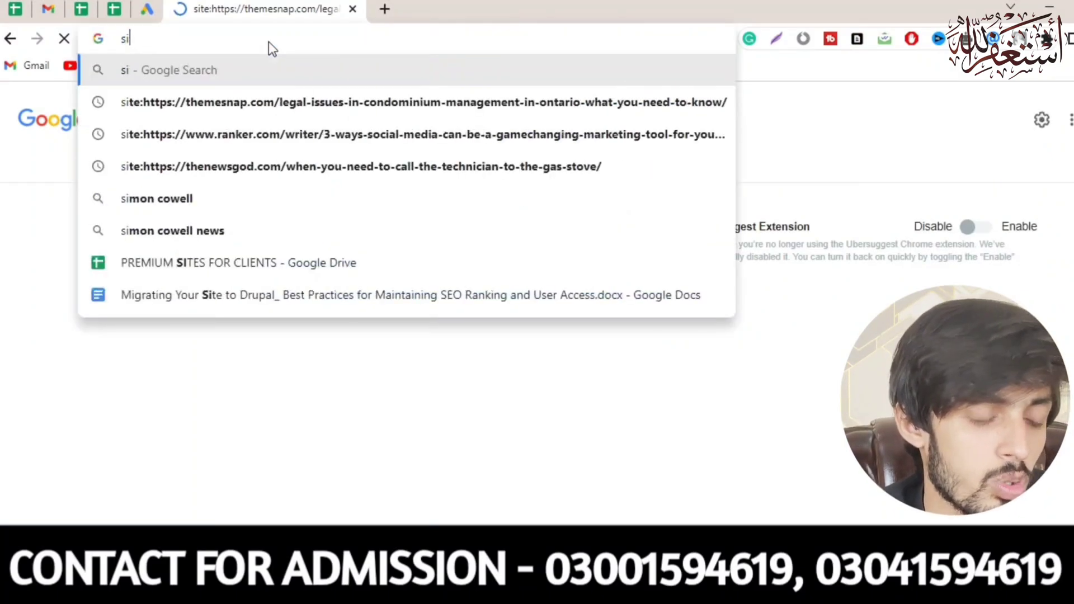
key(ctrl+v)
key(Return)
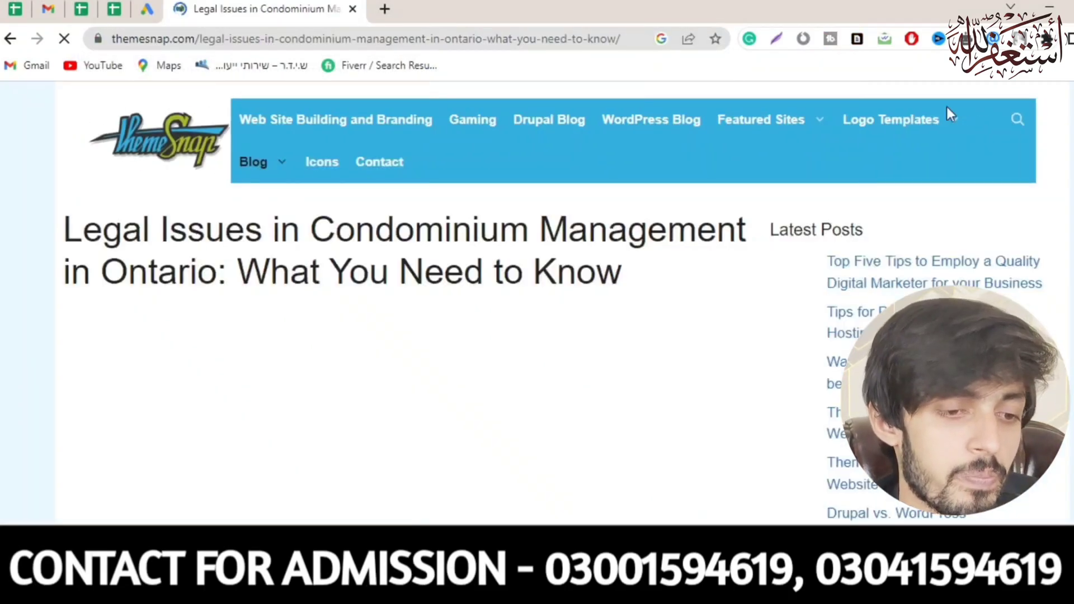
Inspect the HTML of the "condominium management by CityTowers" link in the article's introduction, and close the inspector.
scroll(402, 302, down, 10)
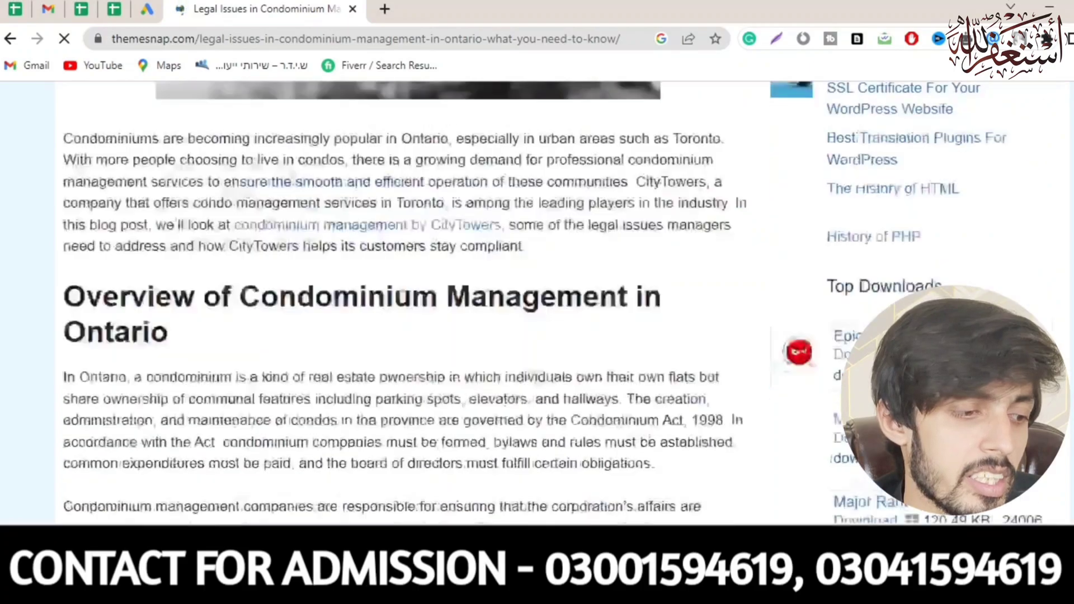
scroll(962, 302, up, 4)
scroll(962, 302, down, 4)
scroll(963, 302, up, 1)
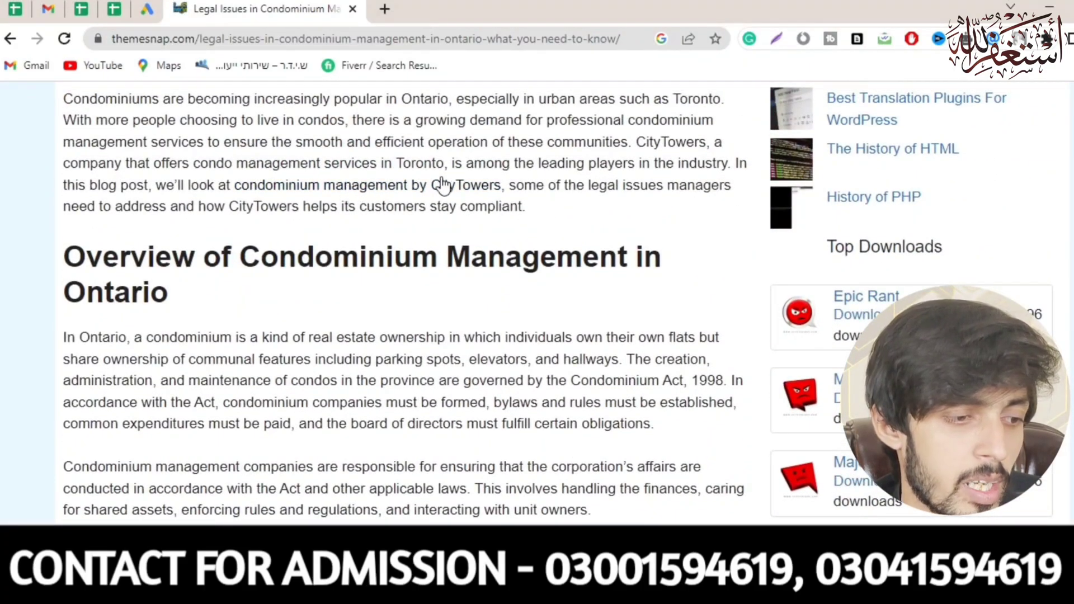
right_click(463, 189)
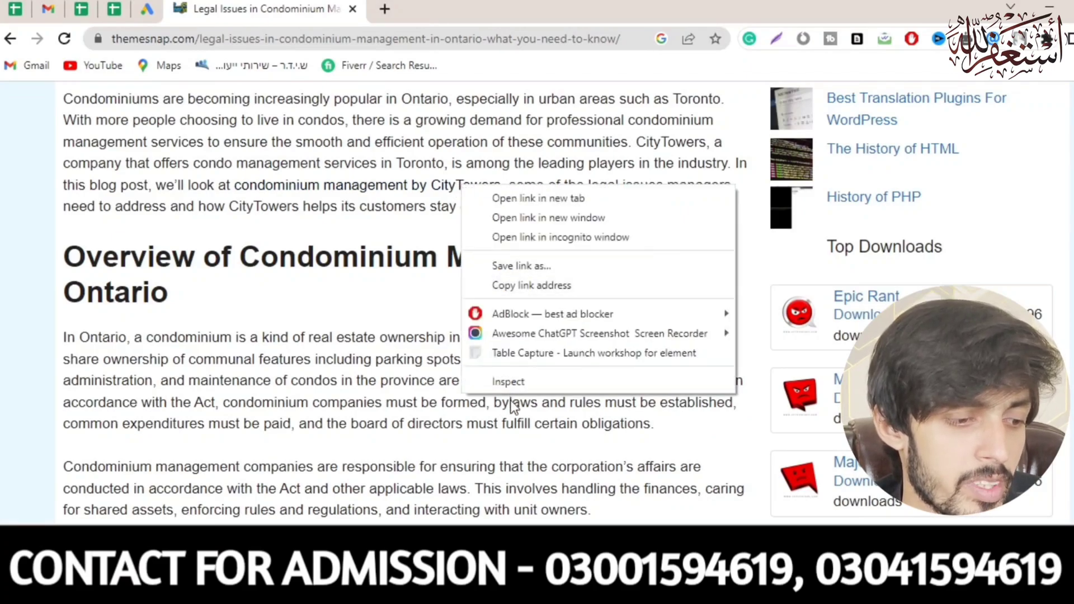
click(510, 382)
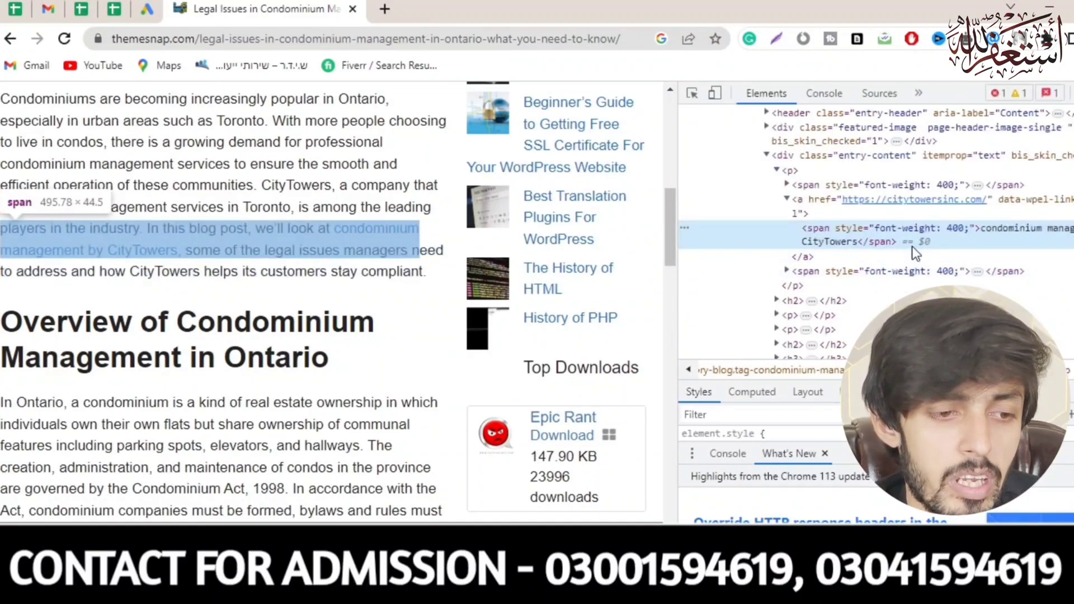
key(F12)
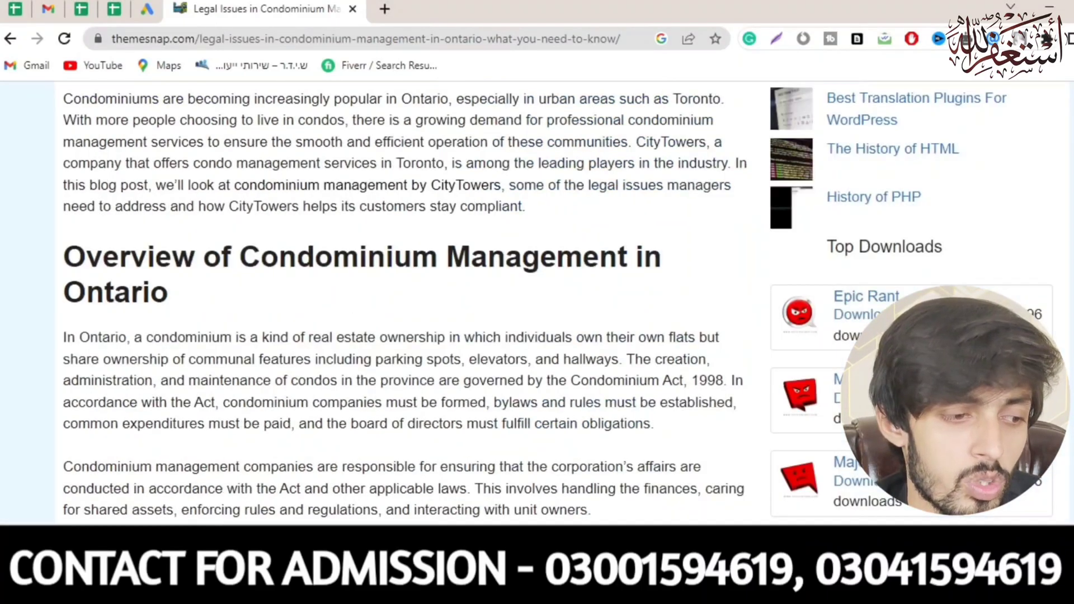
Examine the published article's sections from the overview towards the conclusion for their content and any further links.
scroll(537, 302, down, 1)
scroll(537, 302, down, 12)
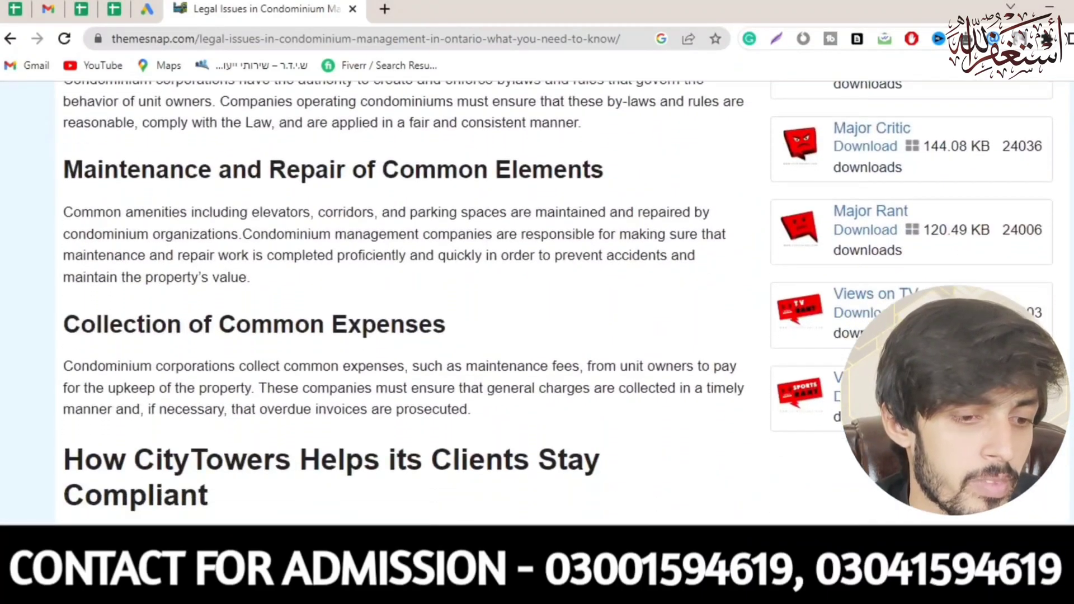
scroll(537, 302, down, 9)
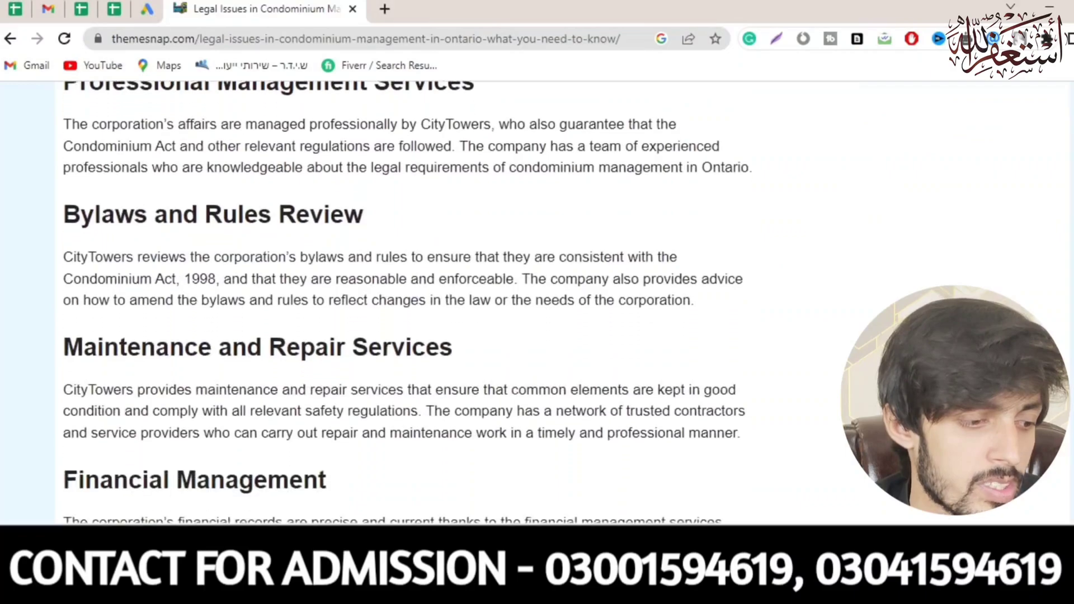
scroll(537, 302, down, 5)
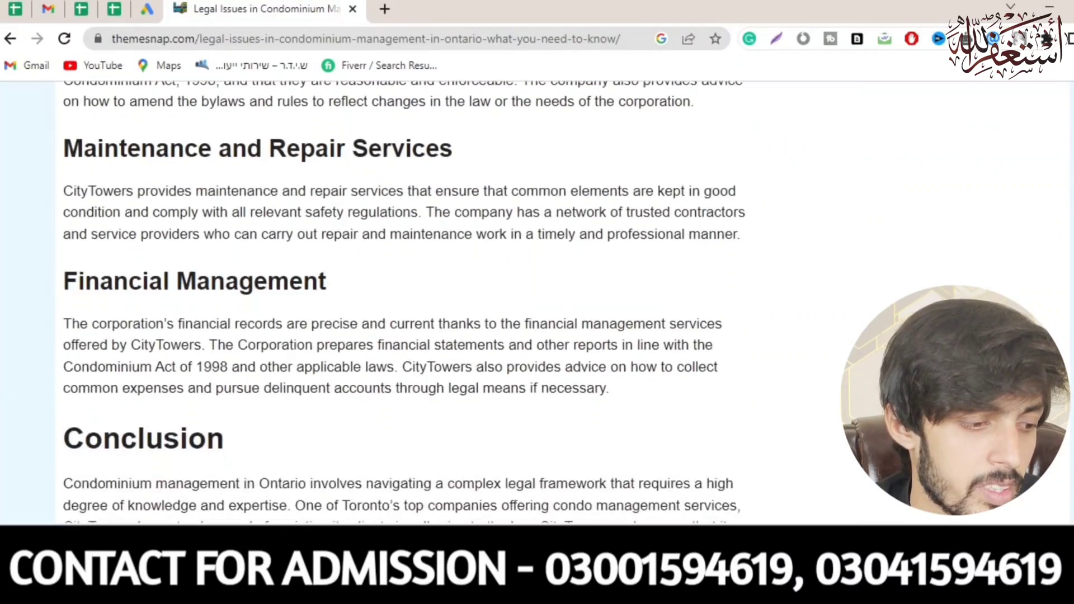
scroll(537, 302, up, 14)
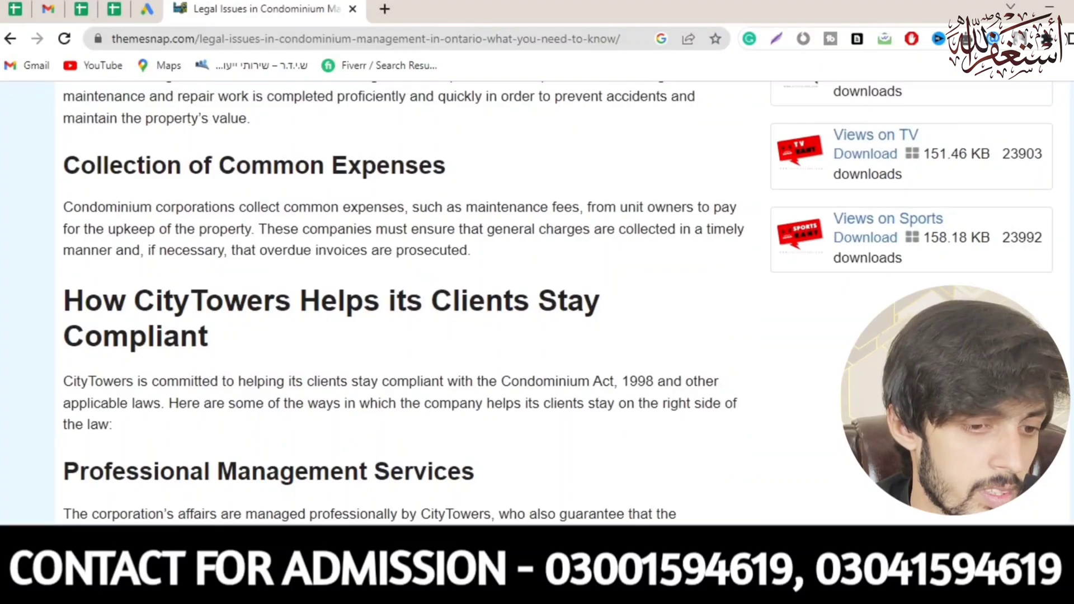
scroll(537, 302, up, 8)
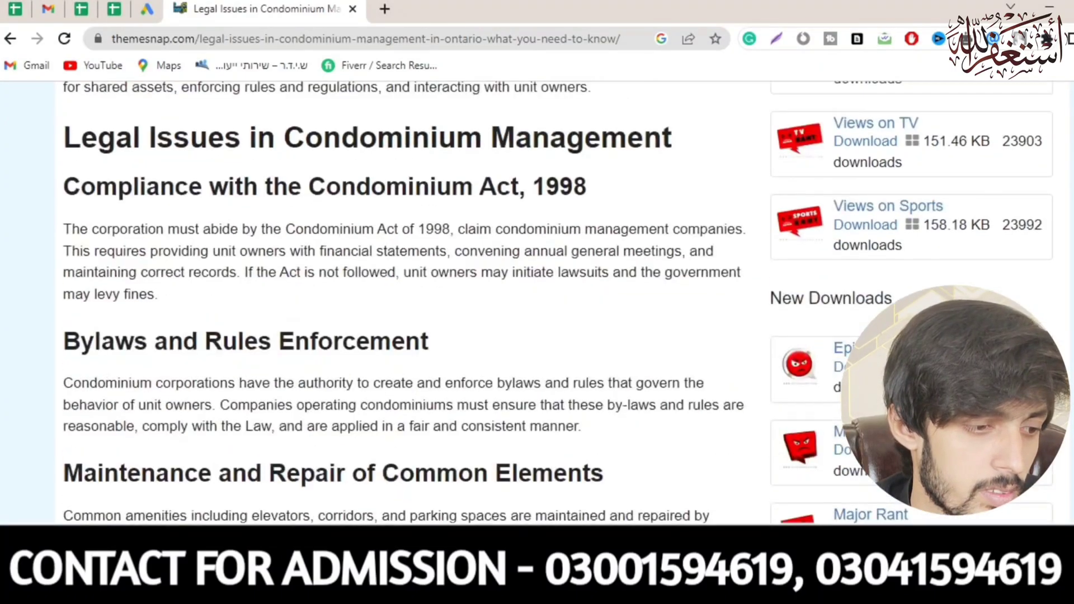
scroll(538, 302, up, 8)
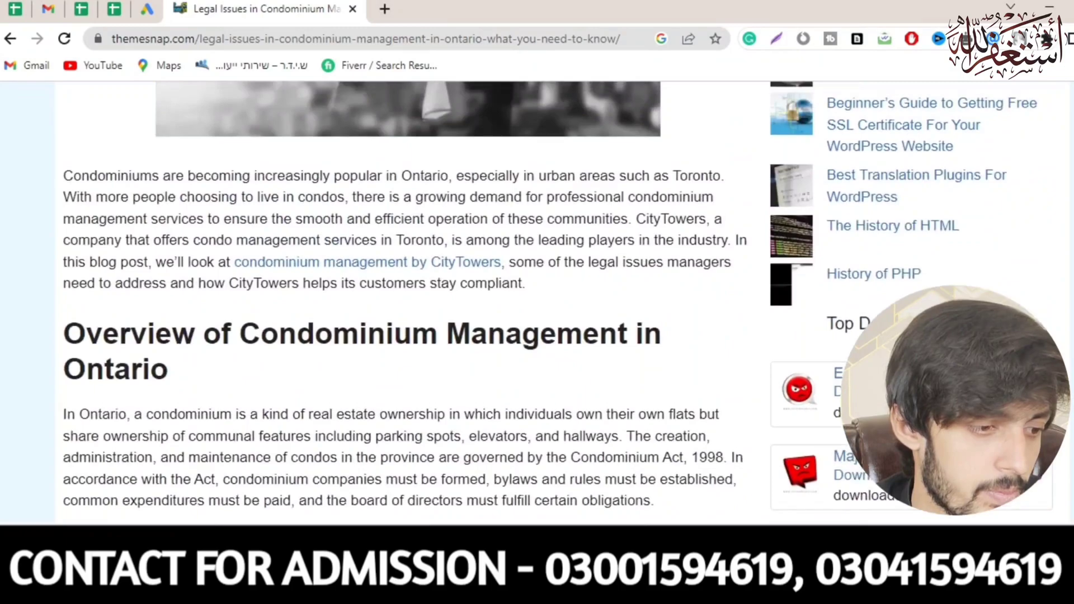
scroll(537, 302, down, 9)
scroll(537, 302, down, 11)
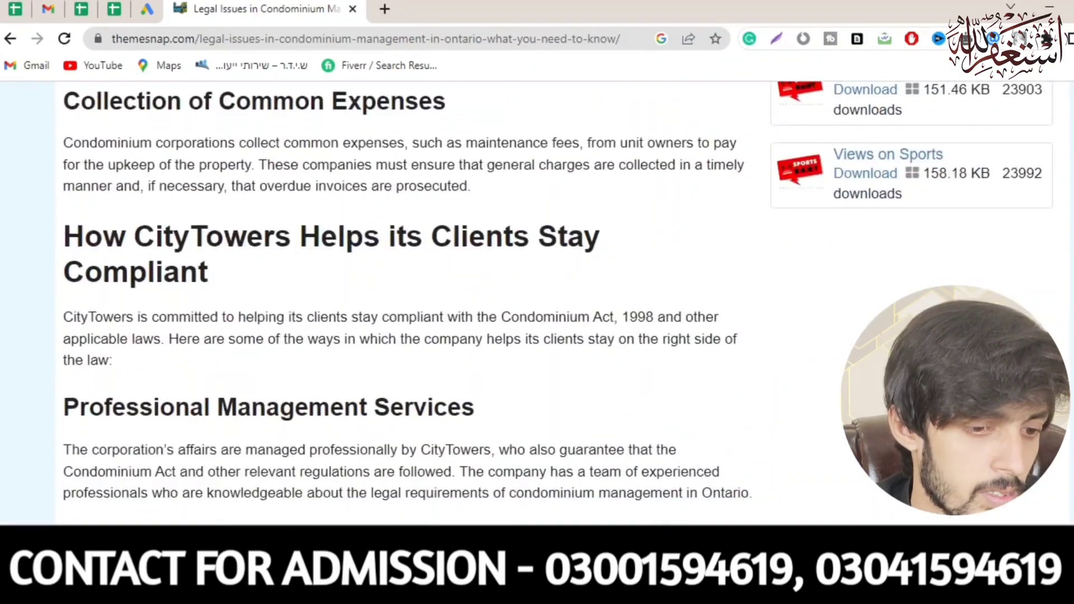
scroll(539, 191, down, 5)
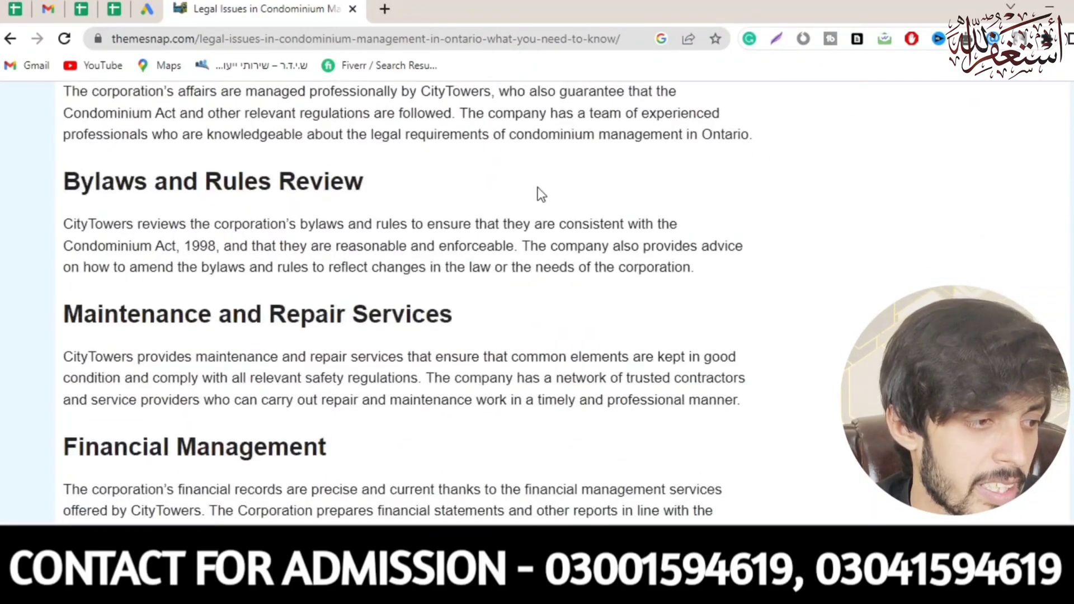
Return to the Gmail conversation and find the sent message containing the article link for themesnap.com.
click(49, 9)
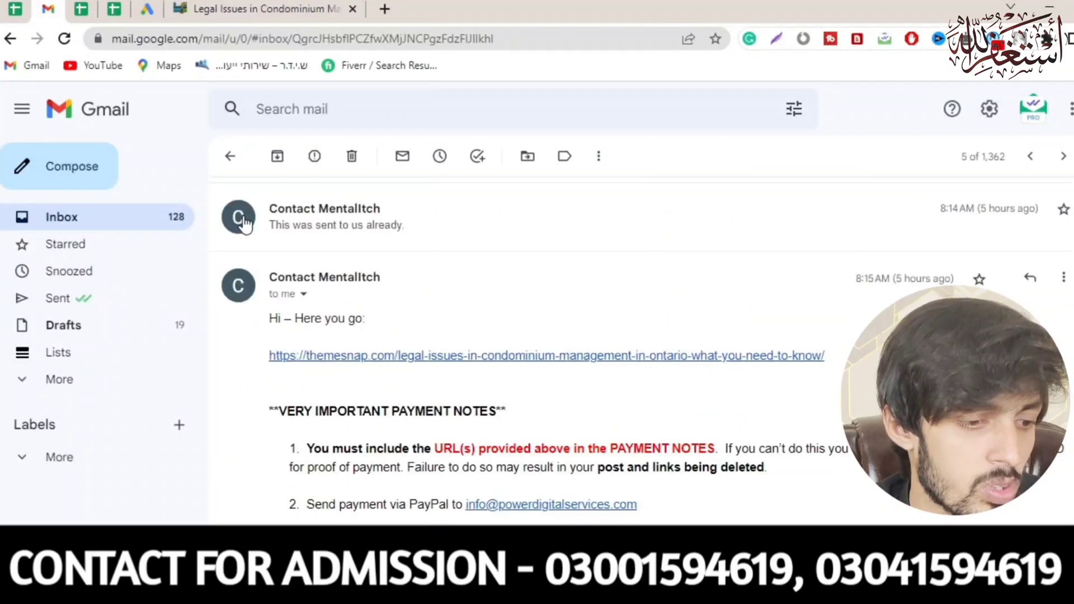
scroll(537, 346, down, 10)
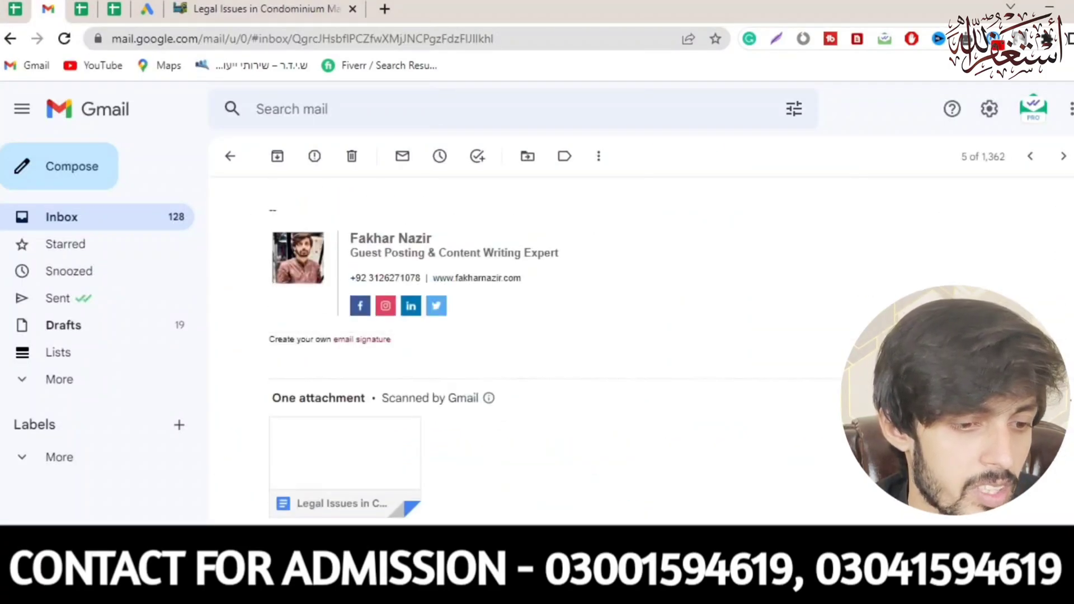
scroll(537, 347, down, 15)
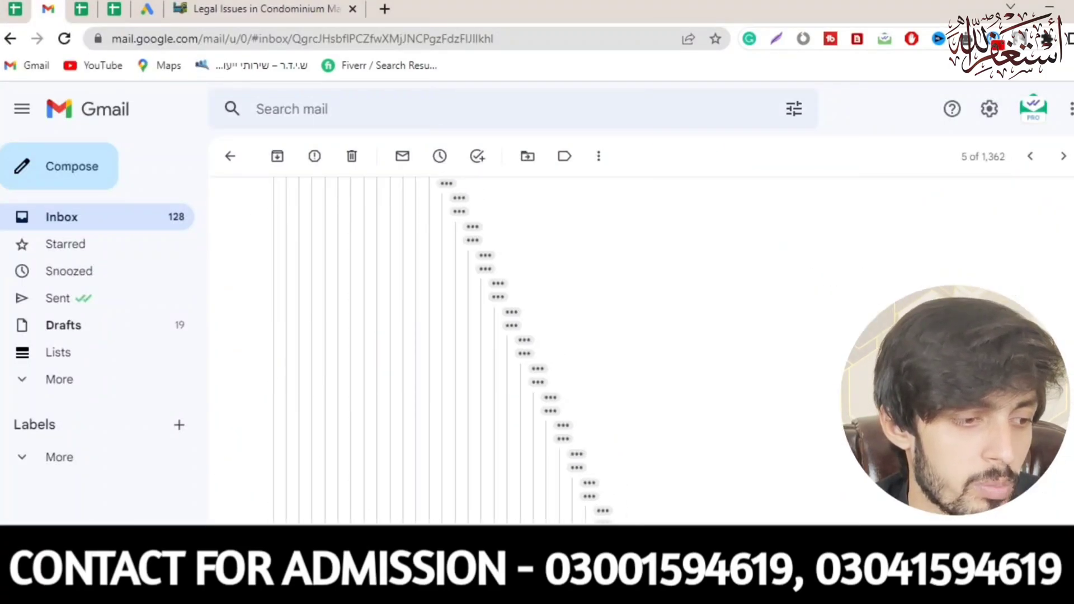
scroll(537, 347, up, 5)
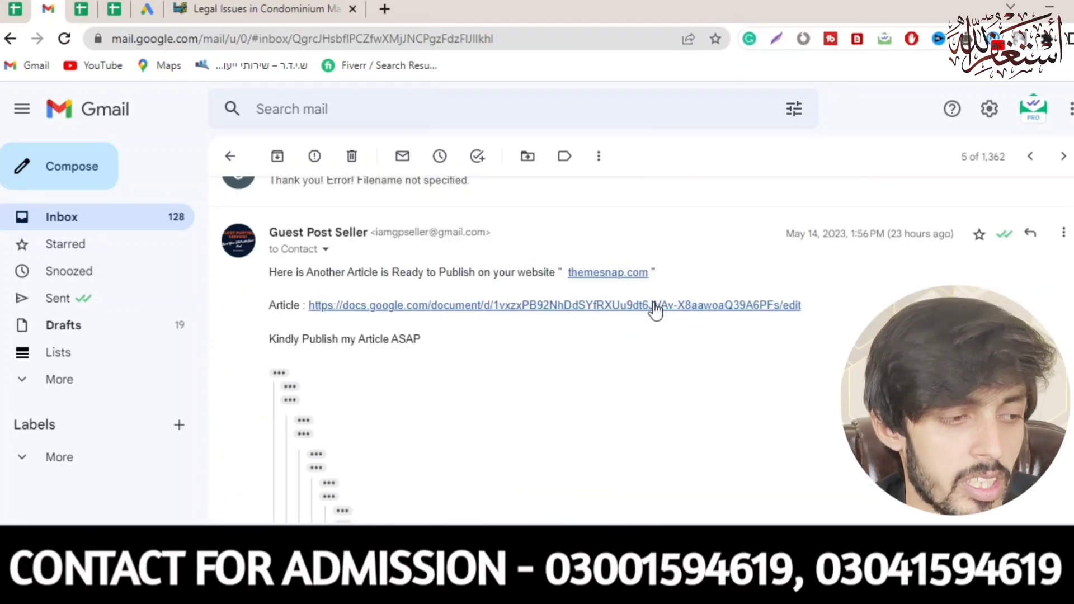
Open the Google Docs article linked in the sent message and examine its text and link against the published themesnap.com post.
click(654, 305)
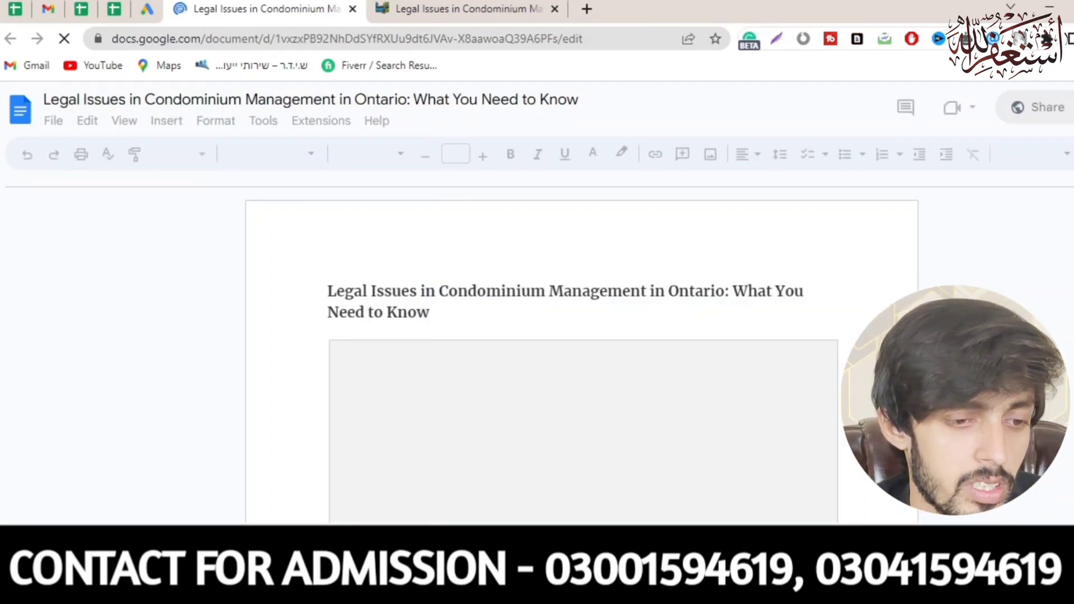
scroll(581, 358, down, 6)
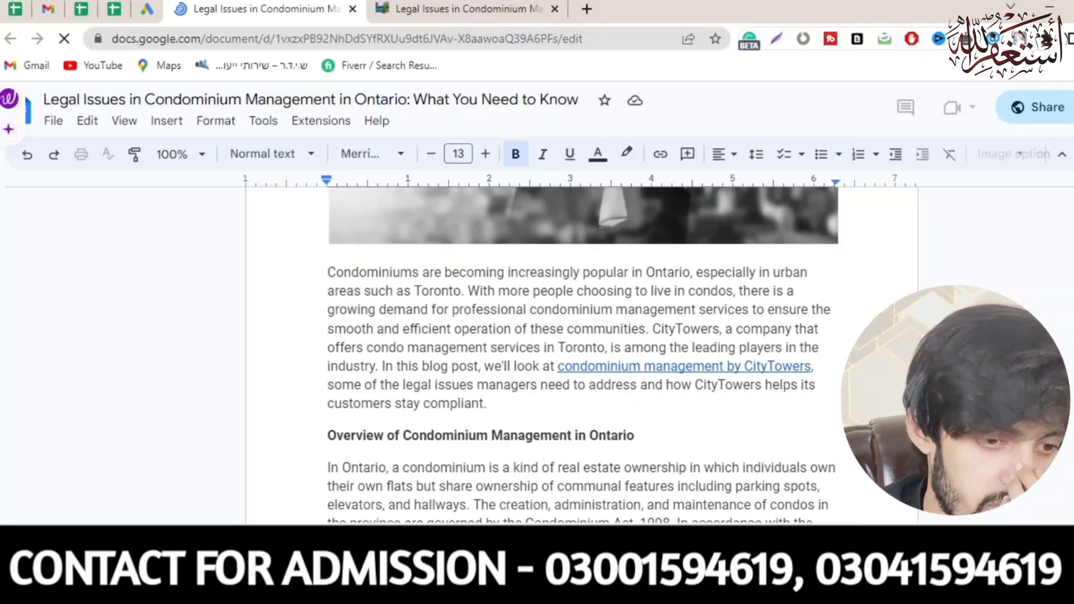
scroll(582, 352, down, 15)
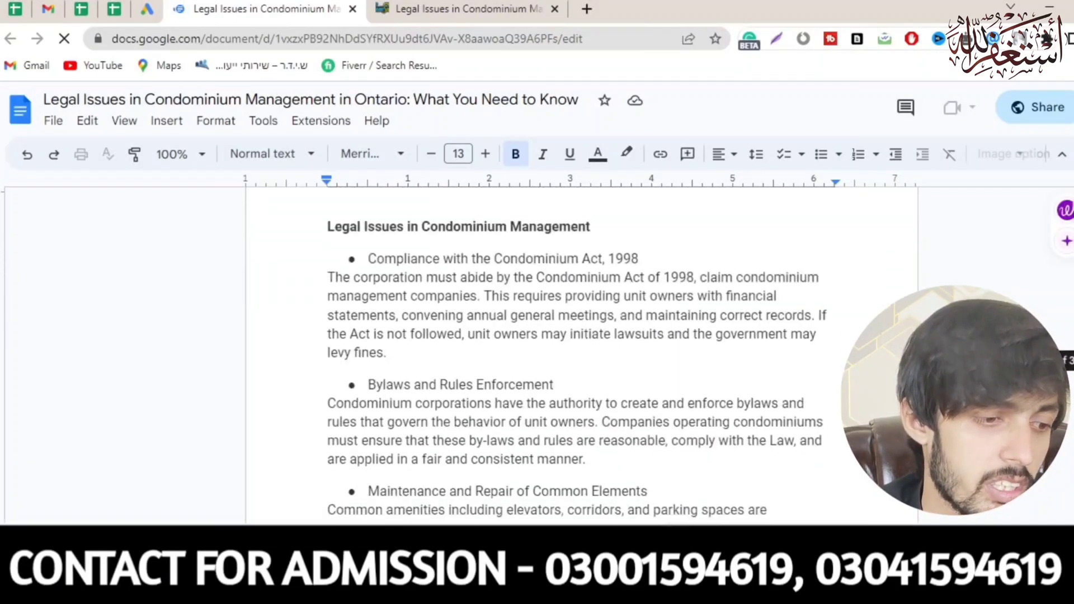
scroll(582, 353, down, 2)
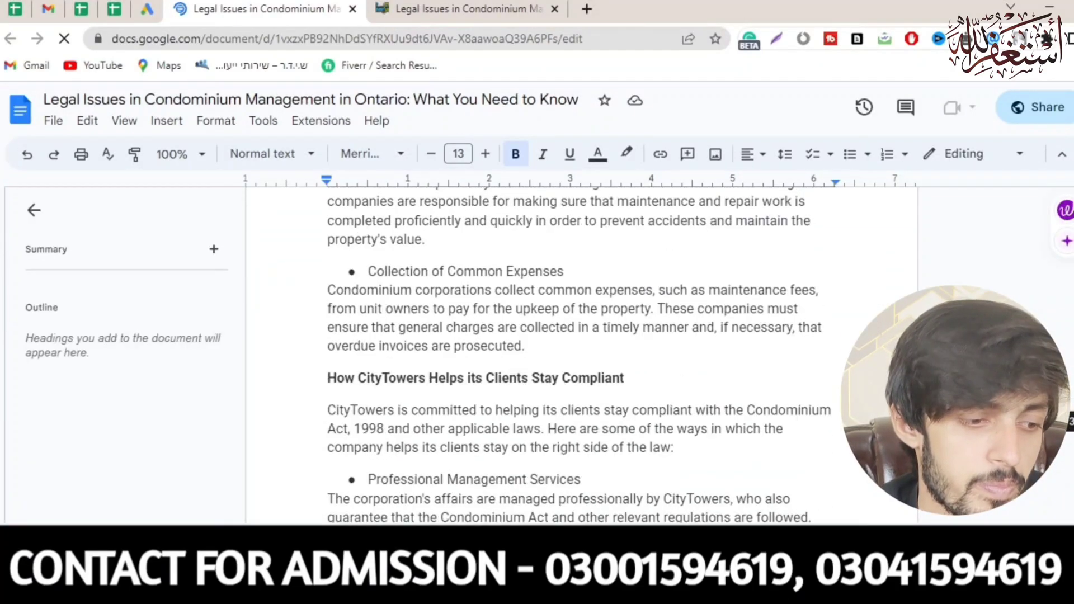
scroll(581, 352, down, 15)
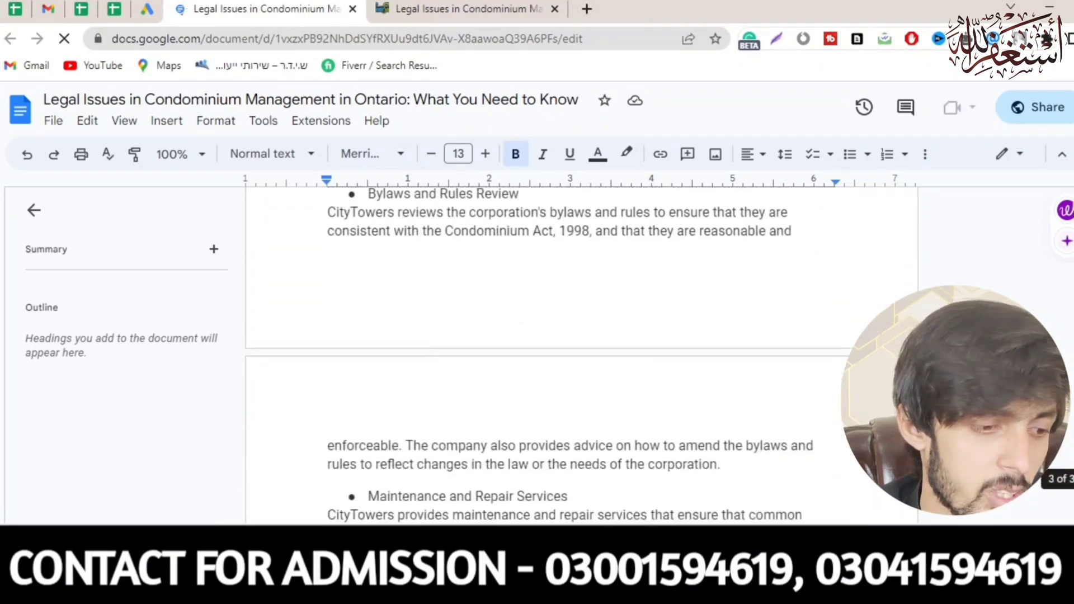
scroll(581, 353, down, 2)
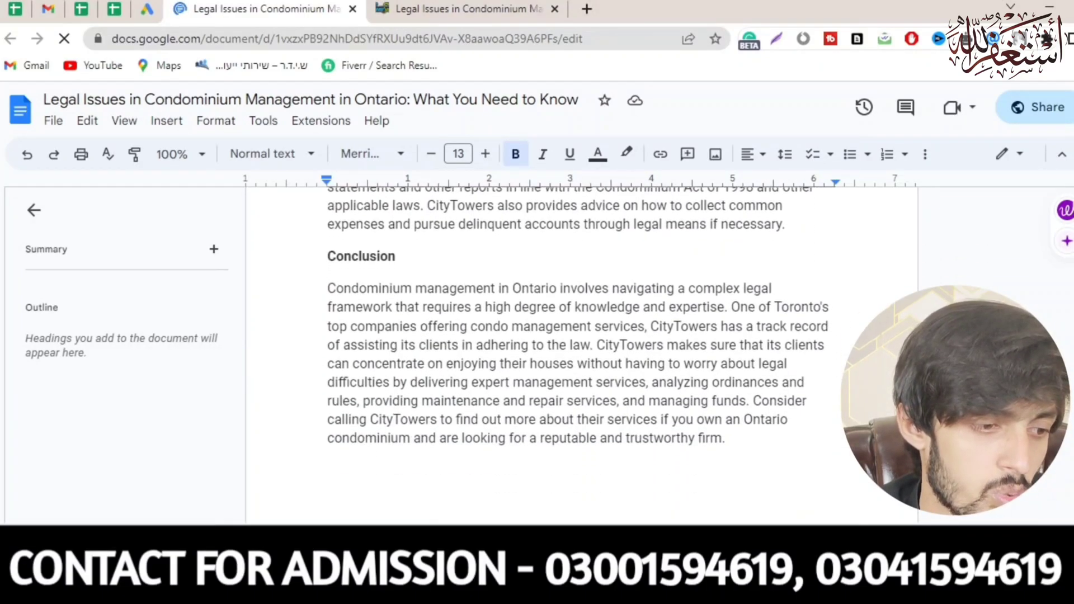
scroll(581, 353, up, 15)
scroll(582, 352, up, 6)
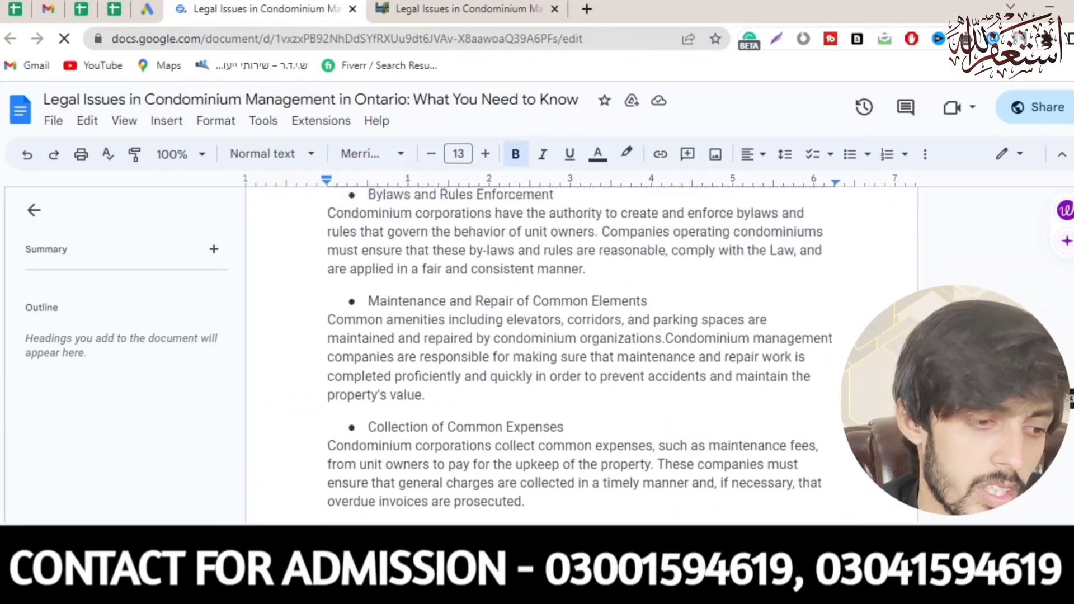
scroll(581, 352, up, 2)
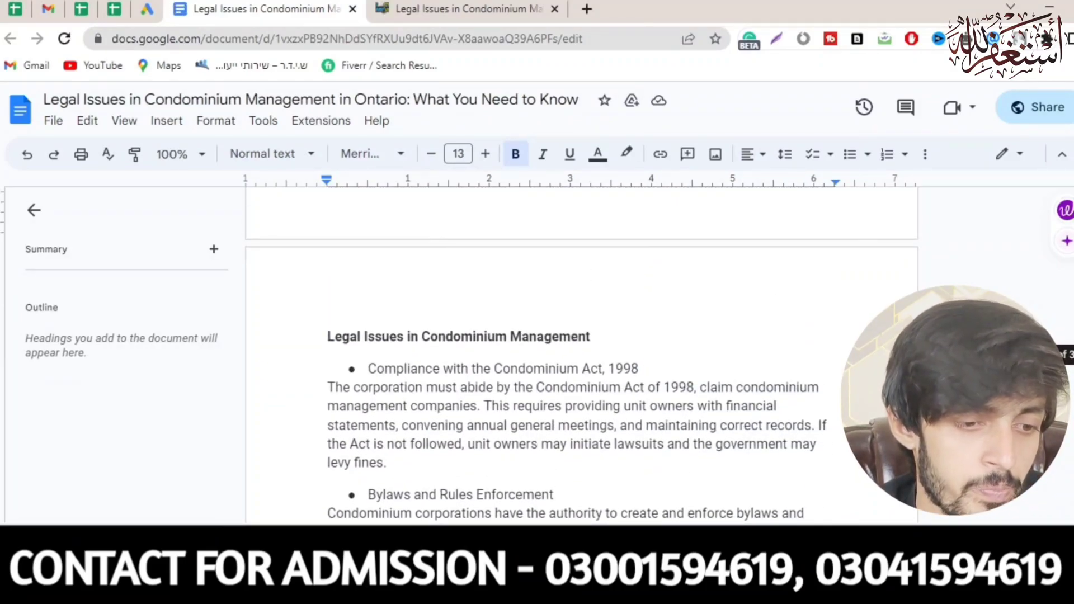
scroll(581, 353, up, 2)
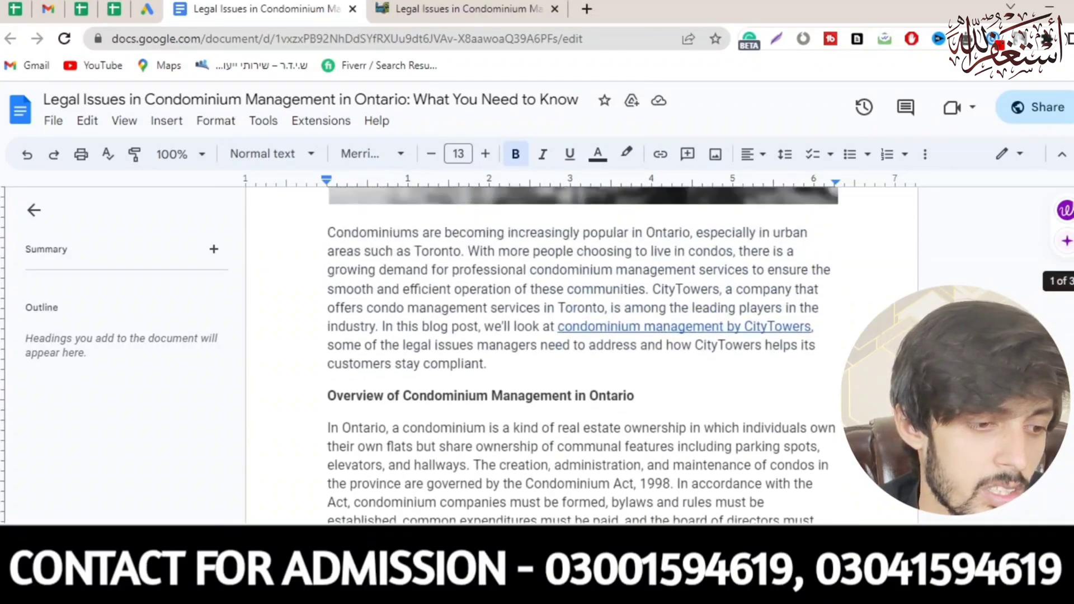
click(431, 7)
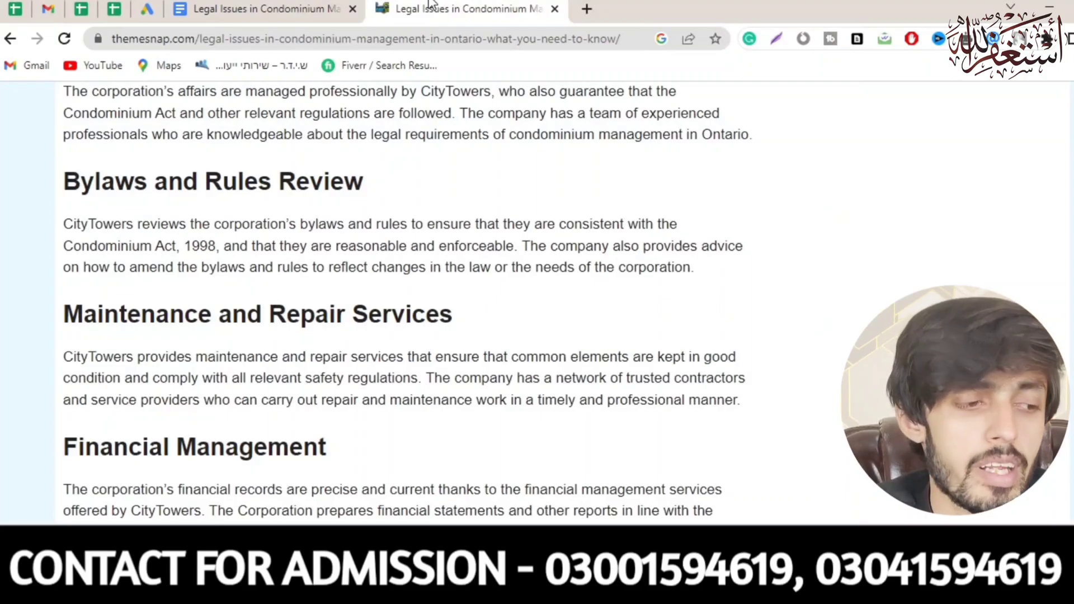
Return to the Gmail conversation, find the payment notes in the publisher's reply, and select the PayPal e-mail address given there.
click(48, 9)
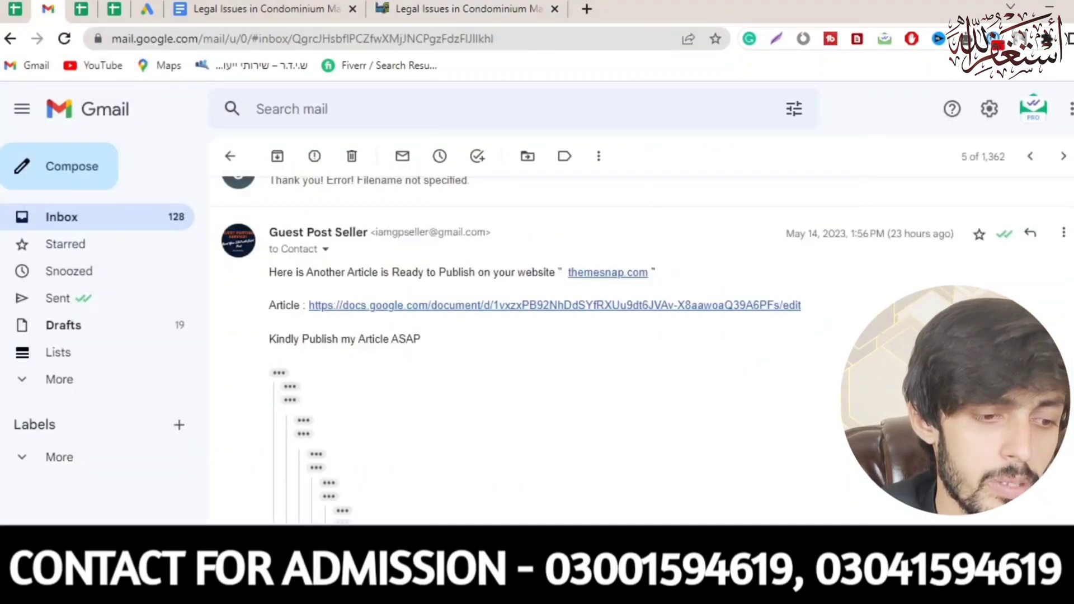
scroll(559, 346, down, 15)
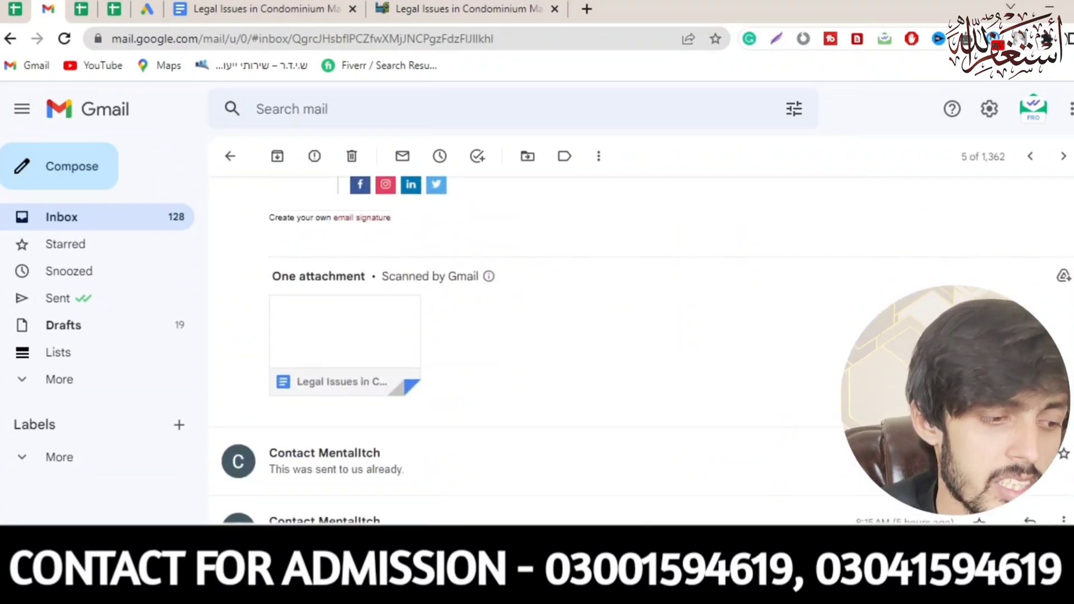
scroll(559, 346, down, 7)
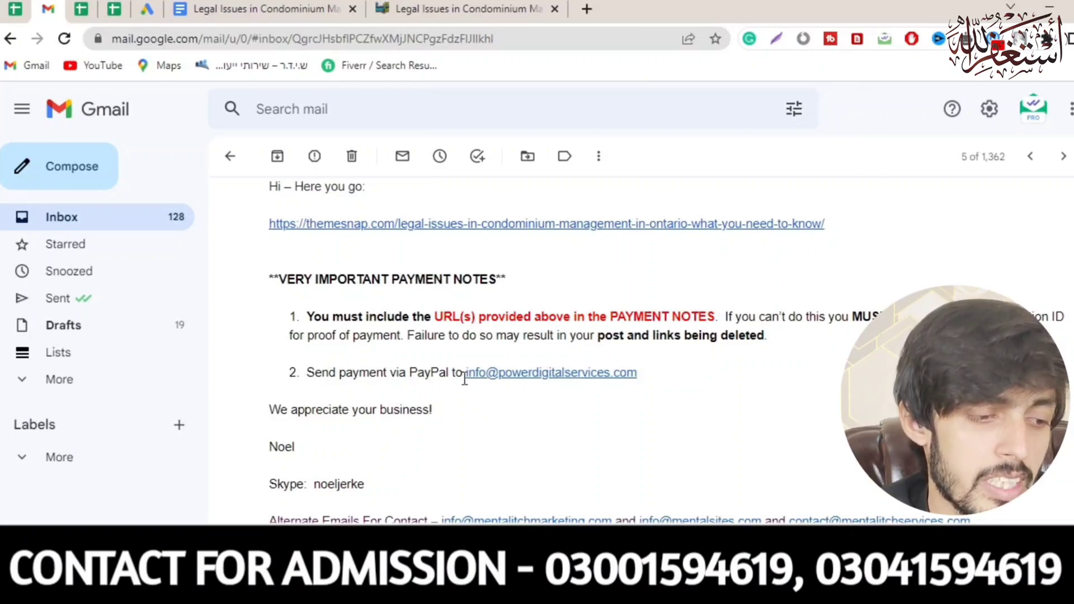
drag(464, 379, 637, 374)
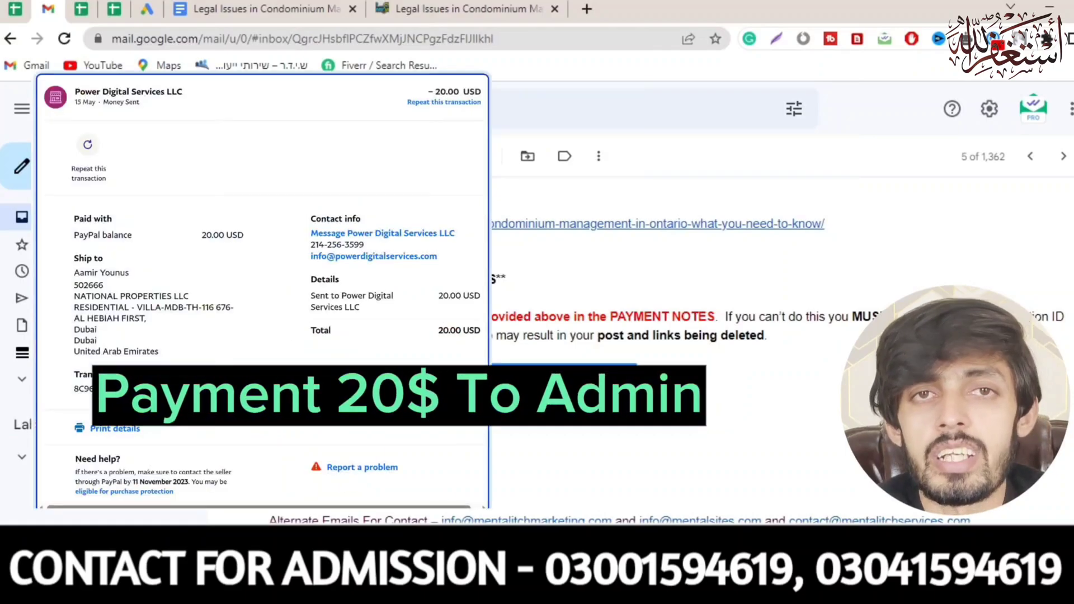